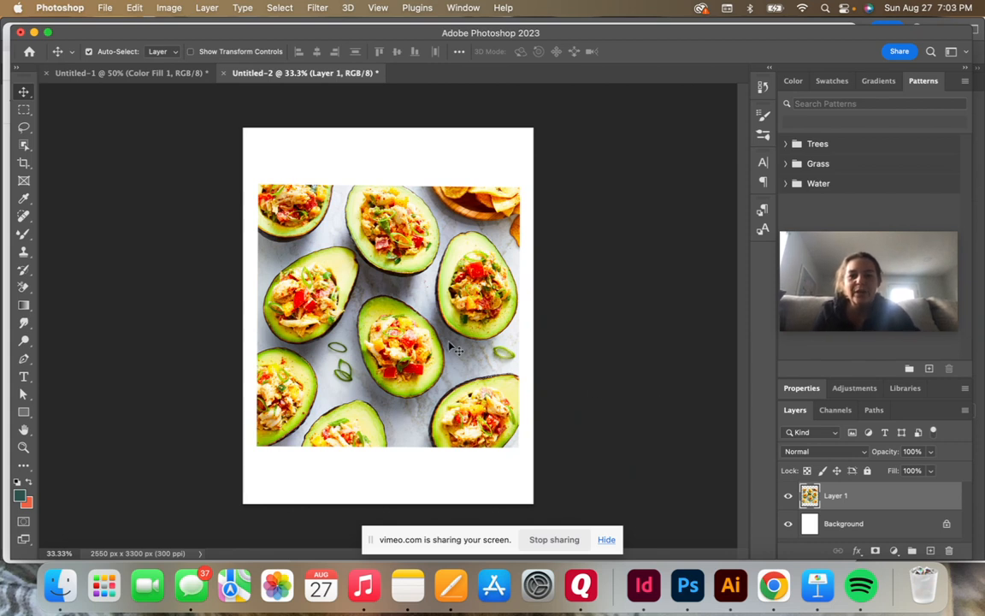
# Step: Free-transform the avocado photo to about 99% of its size with a rotation of about -0.13°
pyautogui.moveTo(404, 306); pyautogui.dragTo(454, 348)
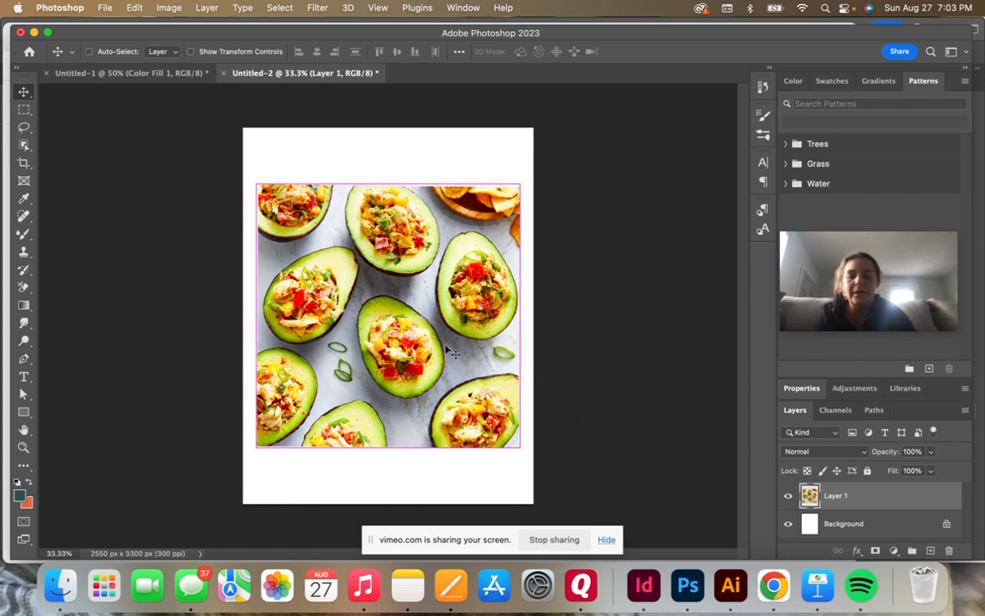
pyautogui.press('super+t')
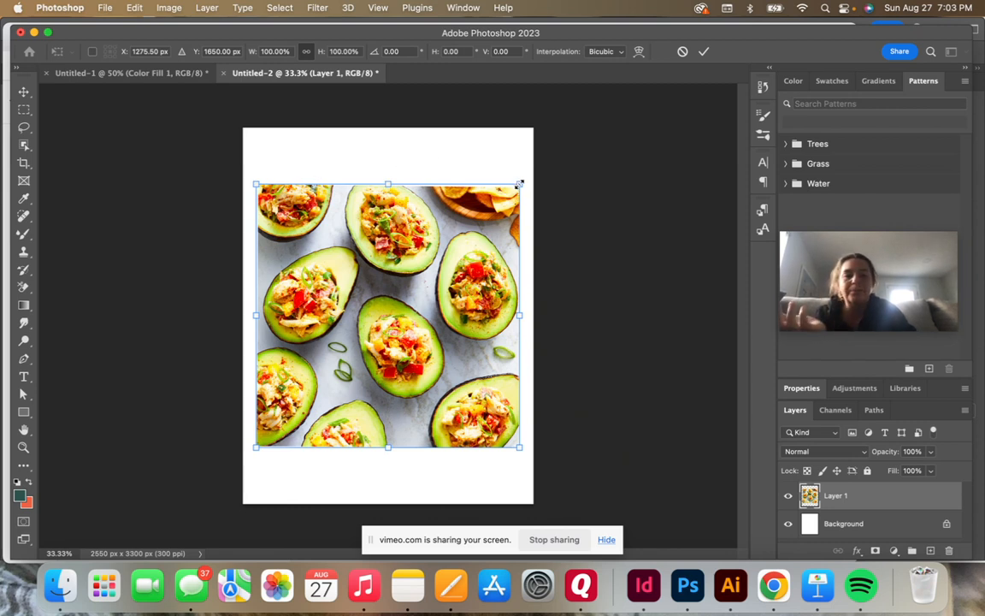
pyautogui.moveTo(520, 183)
pyautogui.mouseDown()
pyautogui.moveTo(527, 160)
pyautogui.moveTo(450, 232)
pyautogui.moveTo(463, 232)
pyautogui.moveTo(504, 180)
pyautogui.moveTo(539, 158)
pyautogui.moveTo(477, 207)
pyautogui.moveTo(510, 182)
pyautogui.moveTo(513, 155)
pyautogui.moveTo(519, 186)
pyautogui.mouseUp()
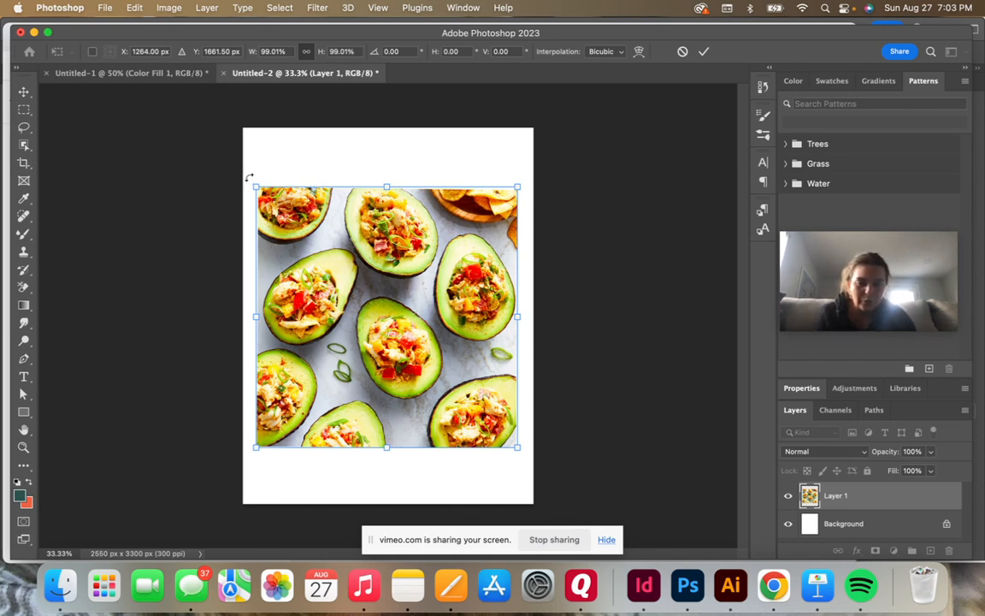
pyautogui.moveTo(249, 177)
pyautogui.mouseDown()
pyautogui.moveTo(321, 149)
pyautogui.moveTo(370, 145)
pyautogui.moveTo(273, 157)
pyautogui.moveTo(248, 178)
pyautogui.mouseUp()
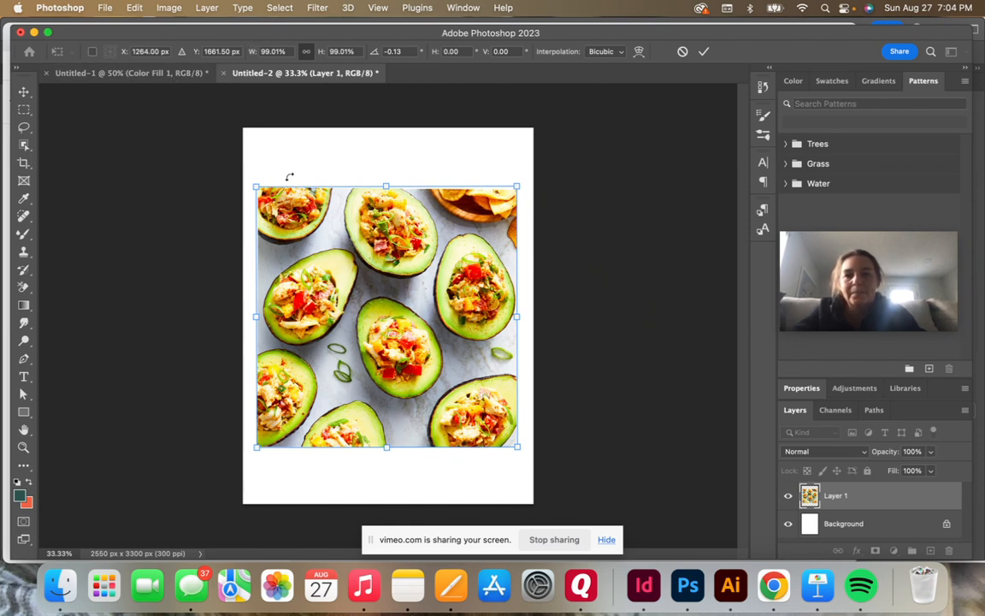
pyautogui.click(703, 52)
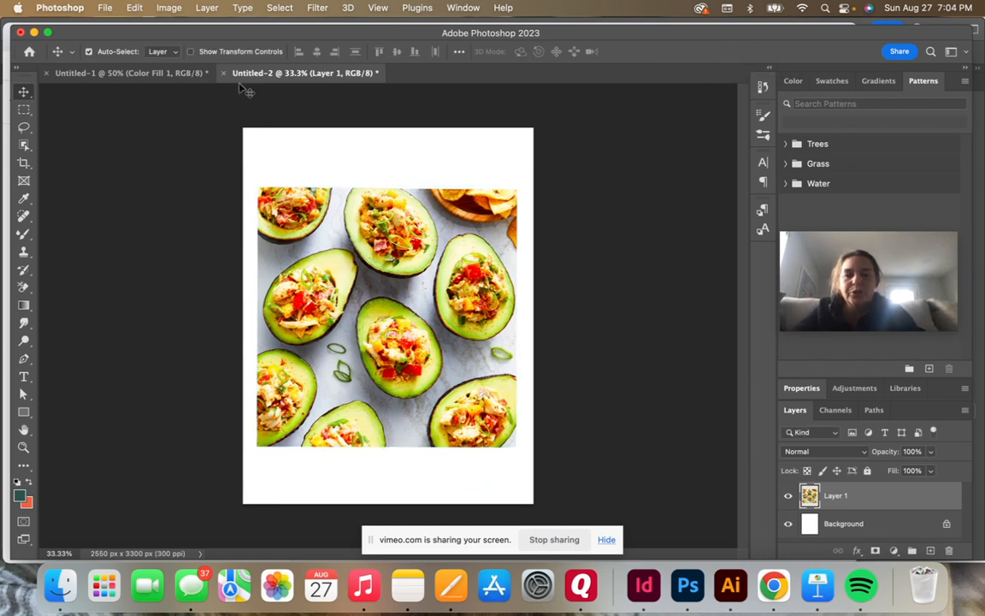
# Step: Nudge the avocado photo slightly upward and scale it down proportionally to about 96.5% with the Scale transform
pyautogui.moveTo(389, 267)
pyautogui.mouseDown()
pyautogui.moveTo(389, 276)
pyautogui.moveTo(389, 266)
pyautogui.mouseUp()
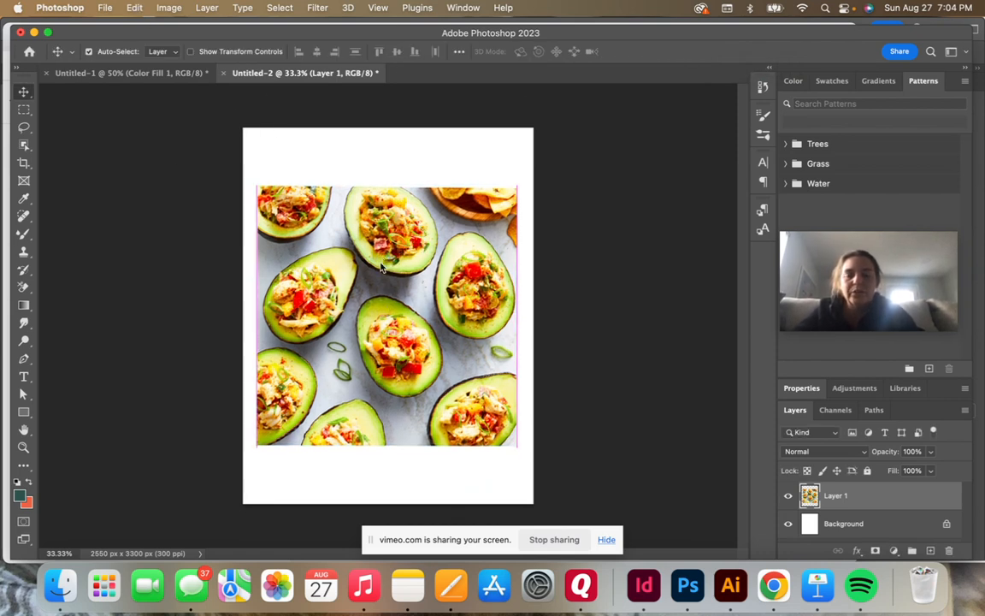
pyautogui.click(134, 9)
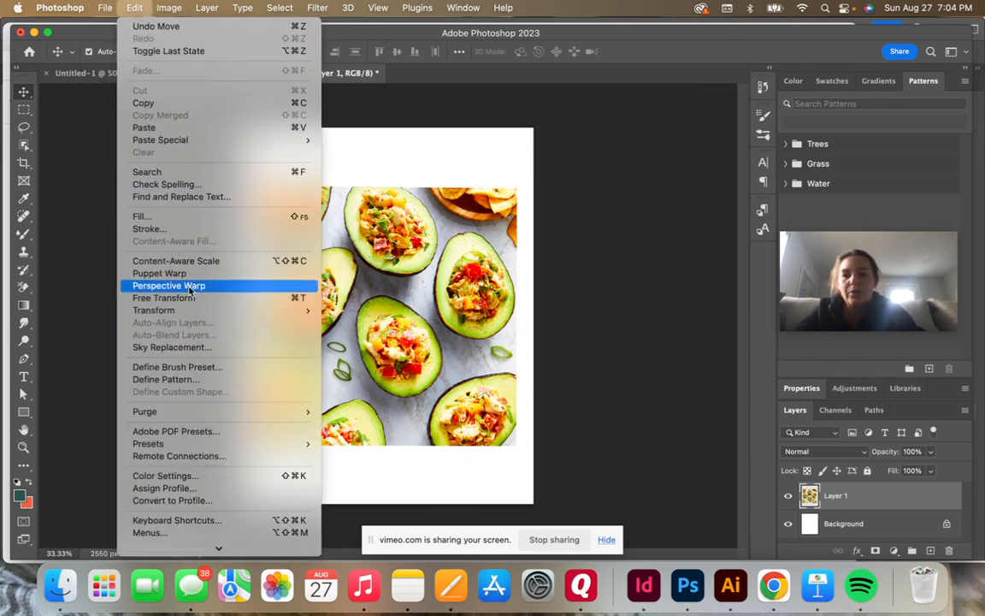
pyautogui.moveTo(190, 316)
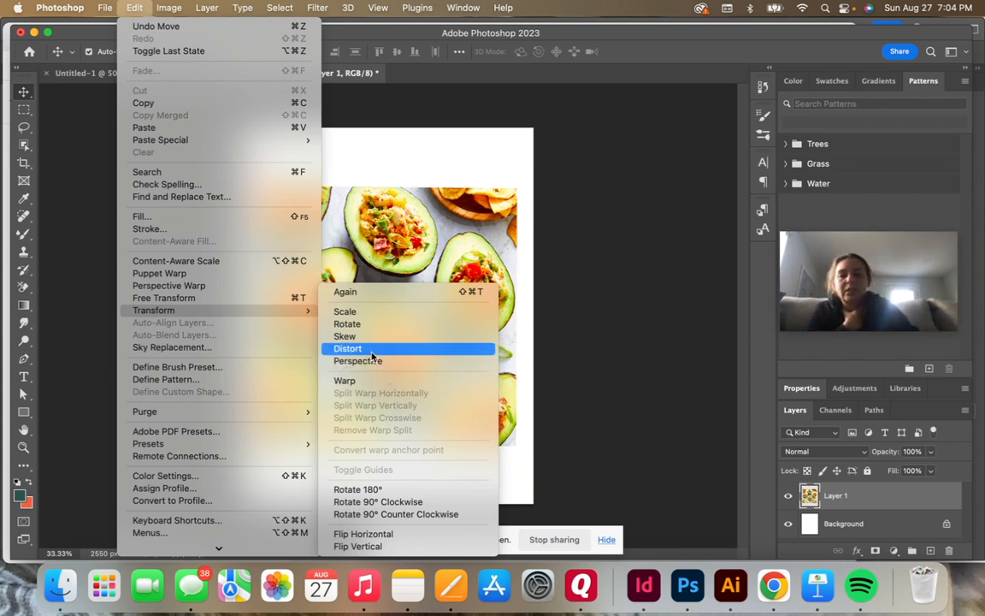
pyautogui.click(364, 314)
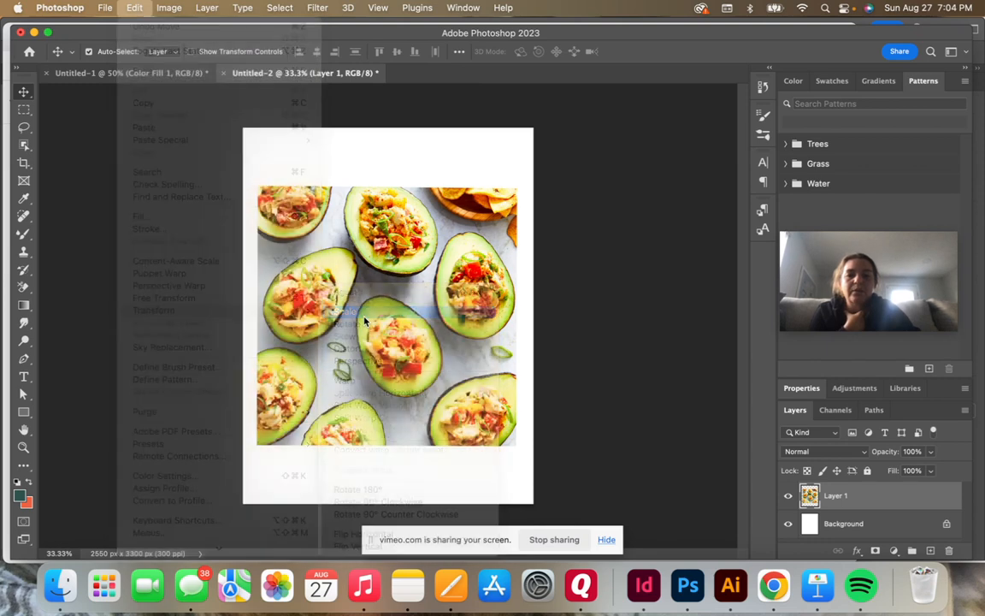
pyautogui.moveTo(518, 184)
pyautogui.mouseDown()
pyautogui.moveTo(413, 295)
pyautogui.moveTo(515, 185)
pyautogui.mouseUp()
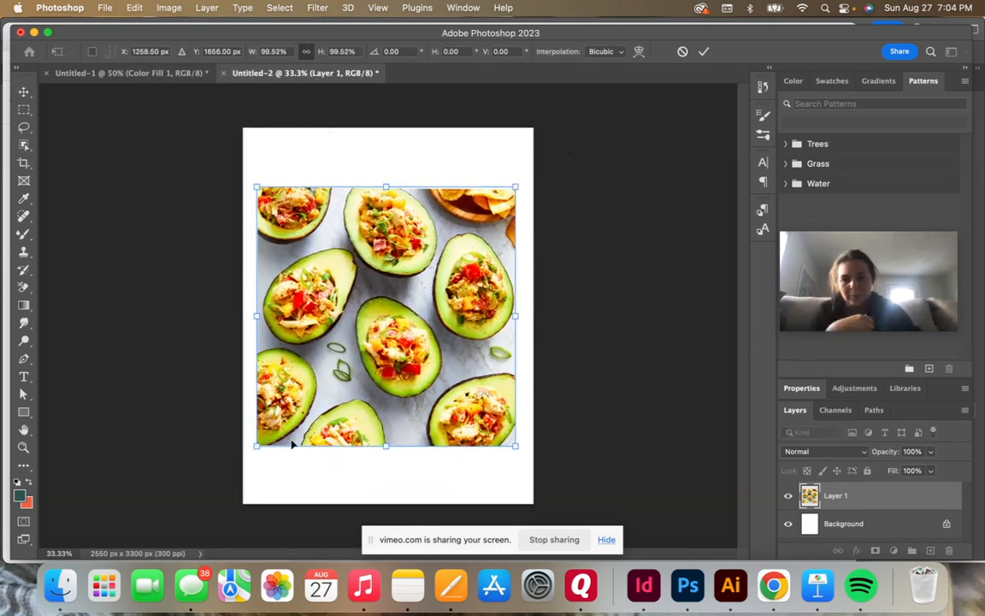
pyautogui.moveTo(257, 446)
pyautogui.mouseDown()
pyautogui.moveTo(317, 352)
pyautogui.moveTo(351, 324)
pyautogui.moveTo(255, 441)
pyautogui.moveTo(265, 437)
pyautogui.mouseUp()
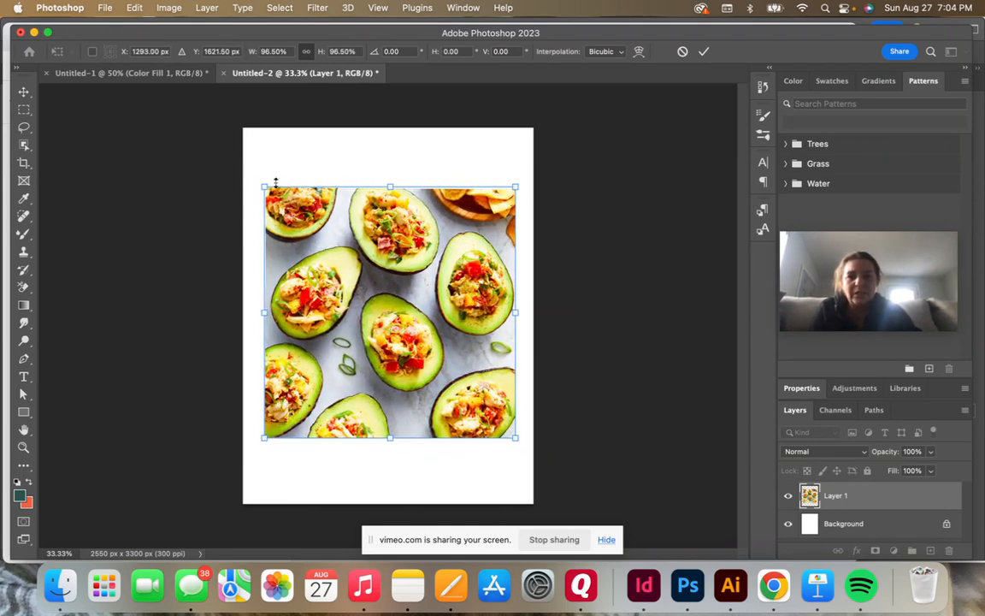
pyautogui.click(703, 52)
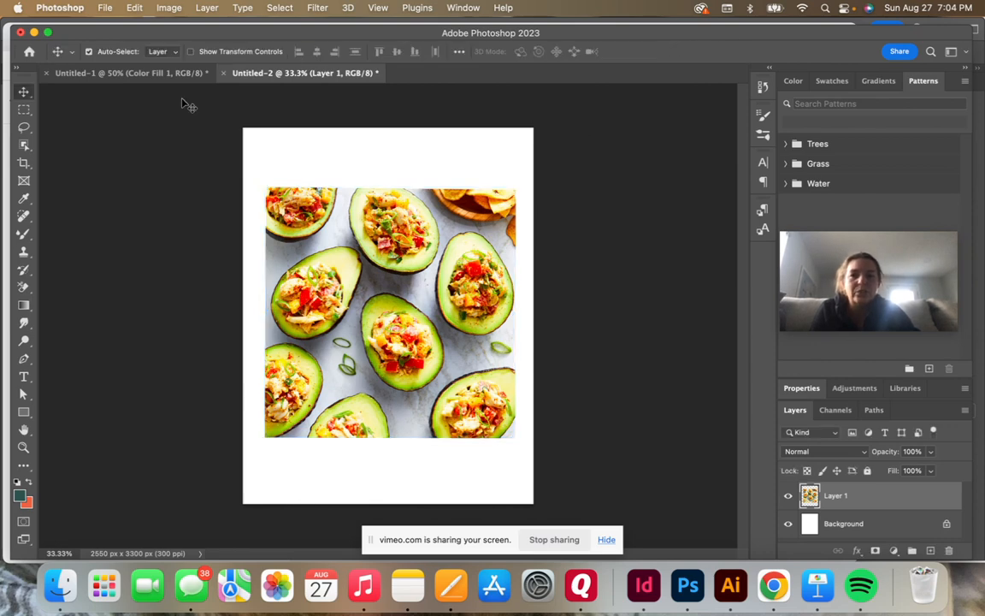
# Step: Skew the avocado photo into a narrow slanted parallelogram by shifting its corners and edges, and undo the skew
pyautogui.click(137, 7)
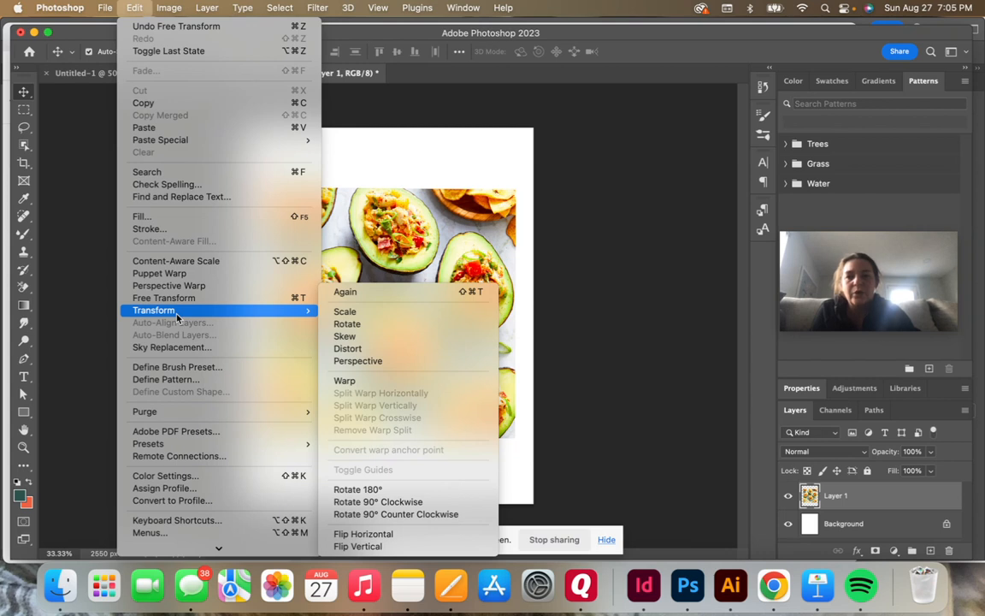
pyautogui.click(358, 316)
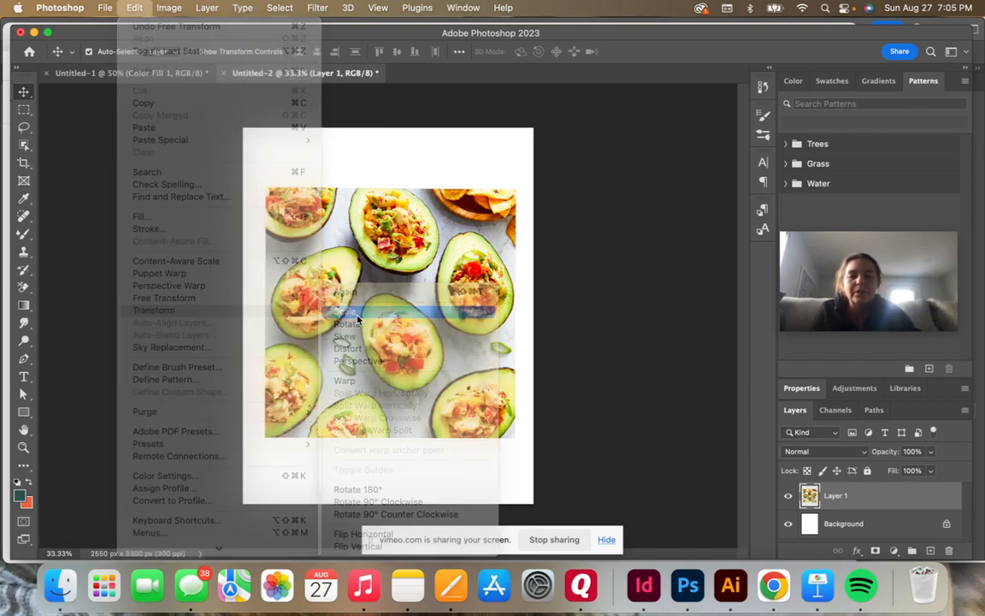
pyautogui.click(130, 7)
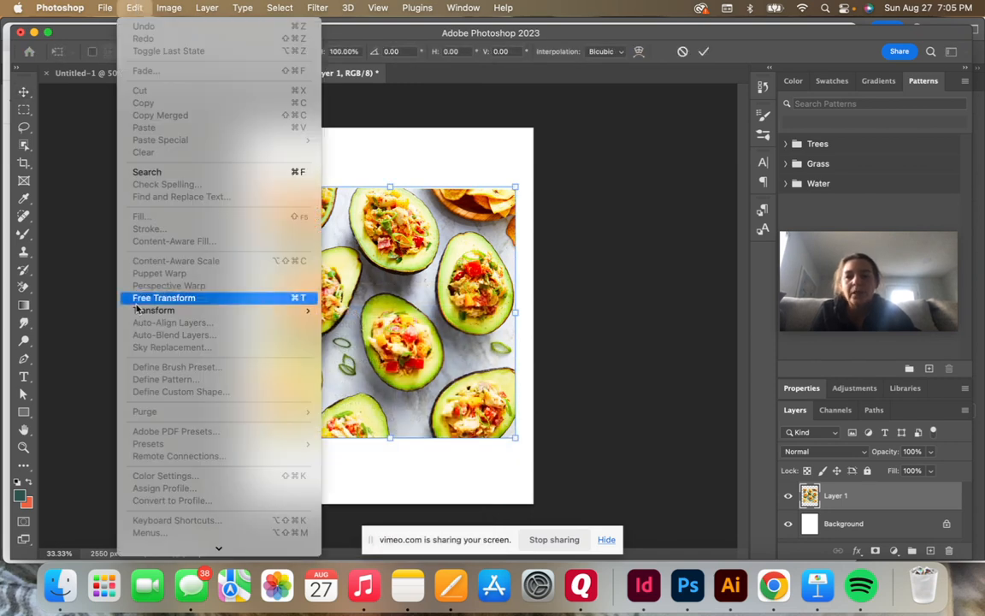
pyautogui.moveTo(226, 310)
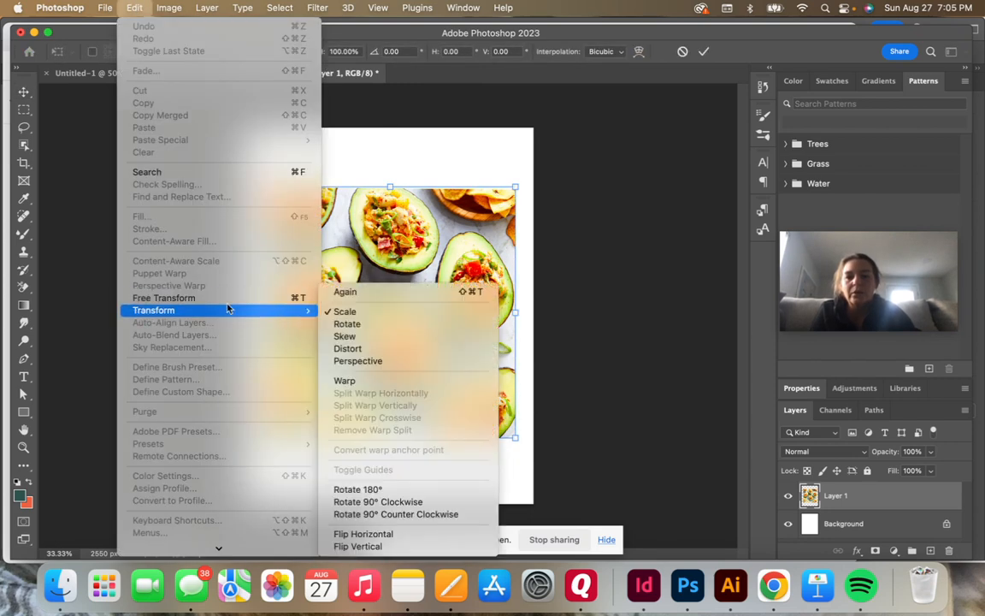
pyautogui.click(385, 344)
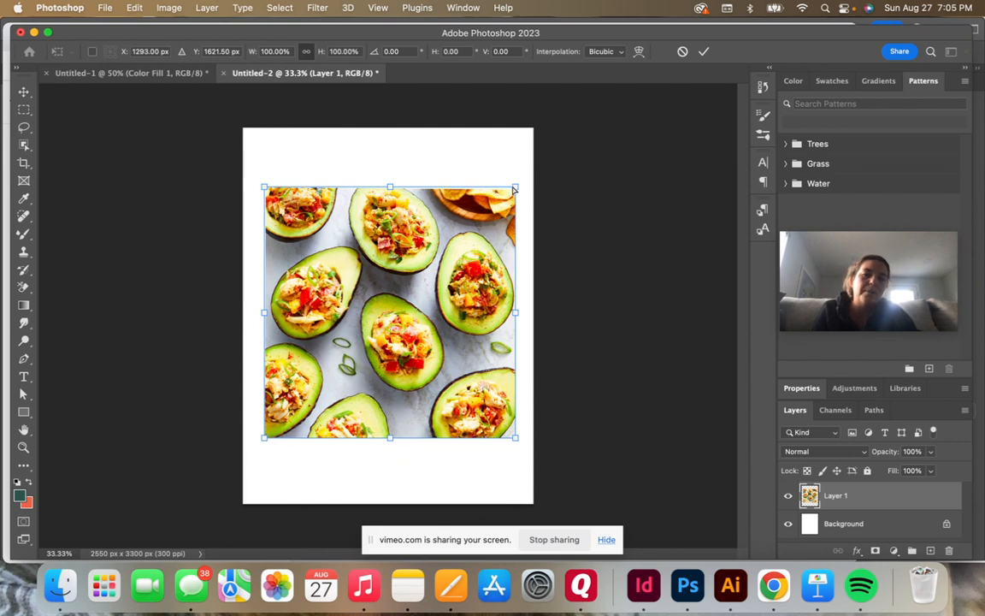
pyautogui.moveTo(517, 189); pyautogui.dragTo(423, 188)
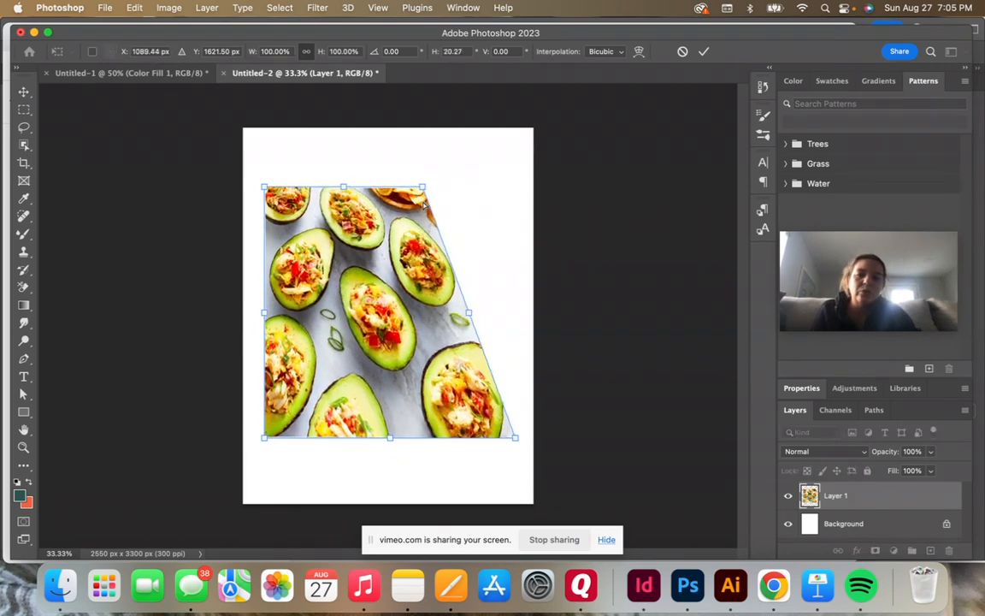
pyautogui.moveTo(278, 448); pyautogui.dragTo(390, 419)
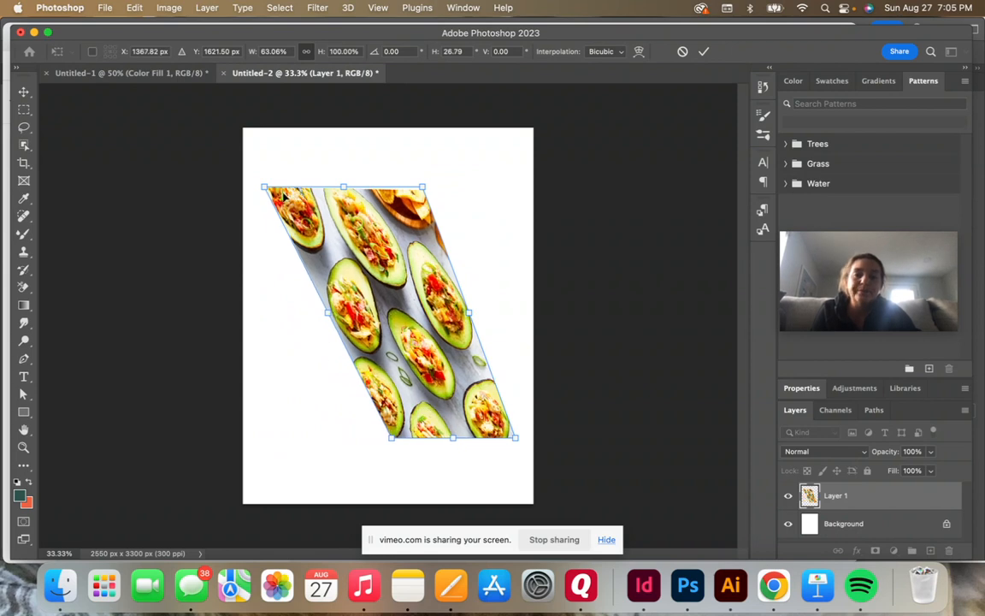
pyautogui.moveTo(265, 187); pyautogui.dragTo(292, 187)
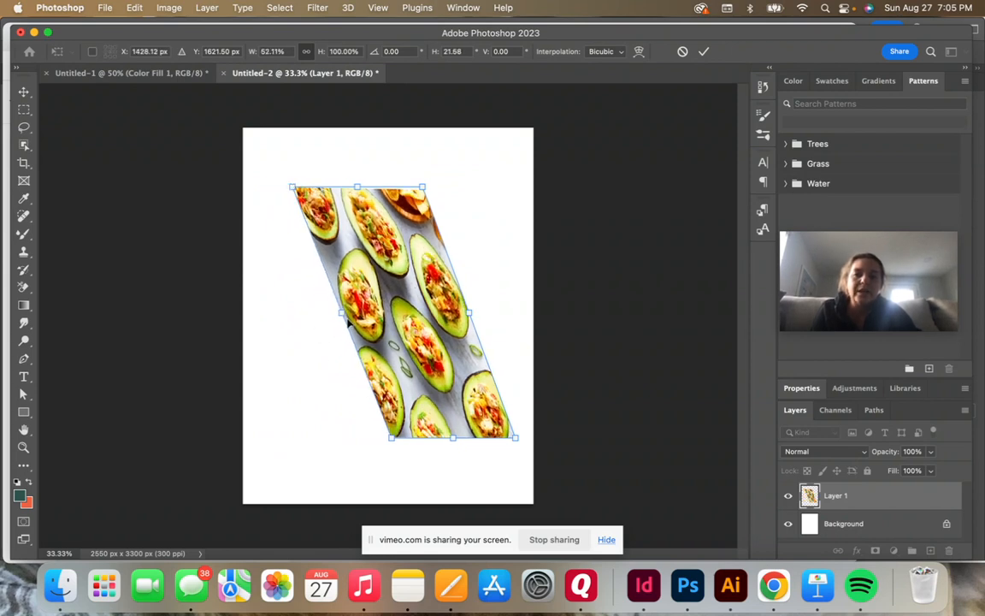
pyautogui.moveTo(342, 318); pyautogui.dragTo(307, 325)
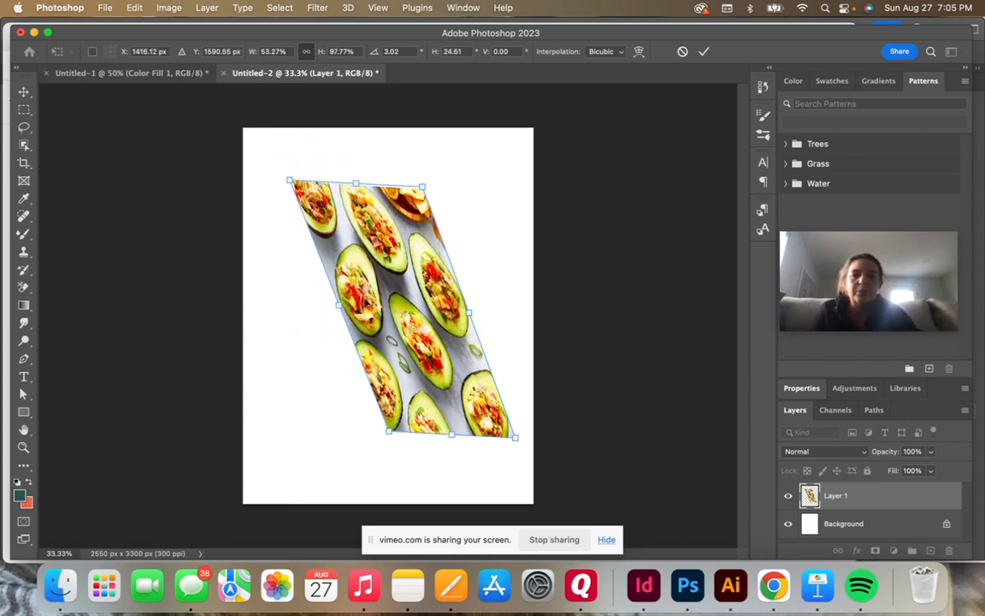
pyautogui.moveTo(388, 193); pyautogui.dragTo(419, 189)
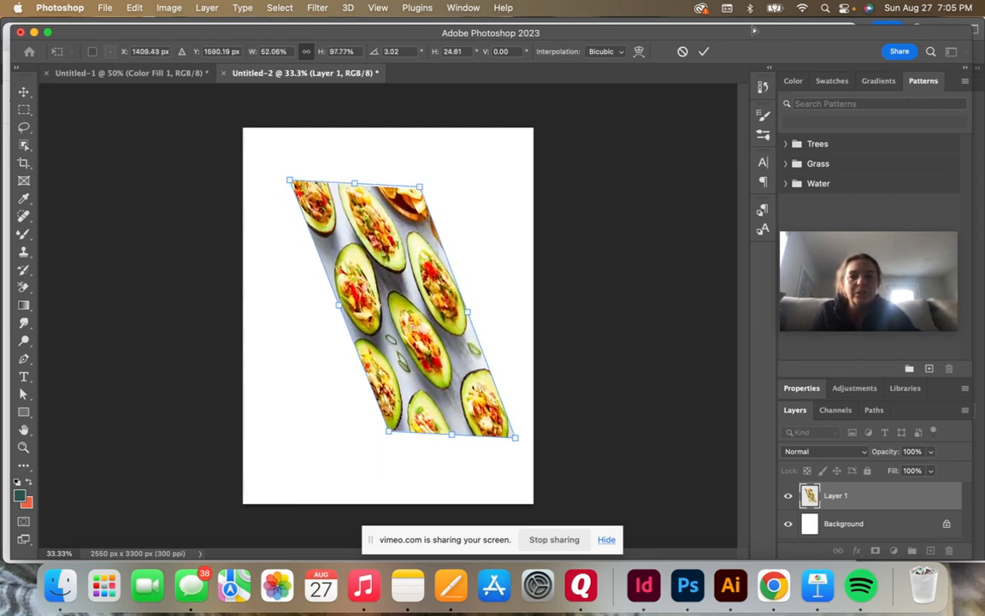
pyautogui.click(704, 52)
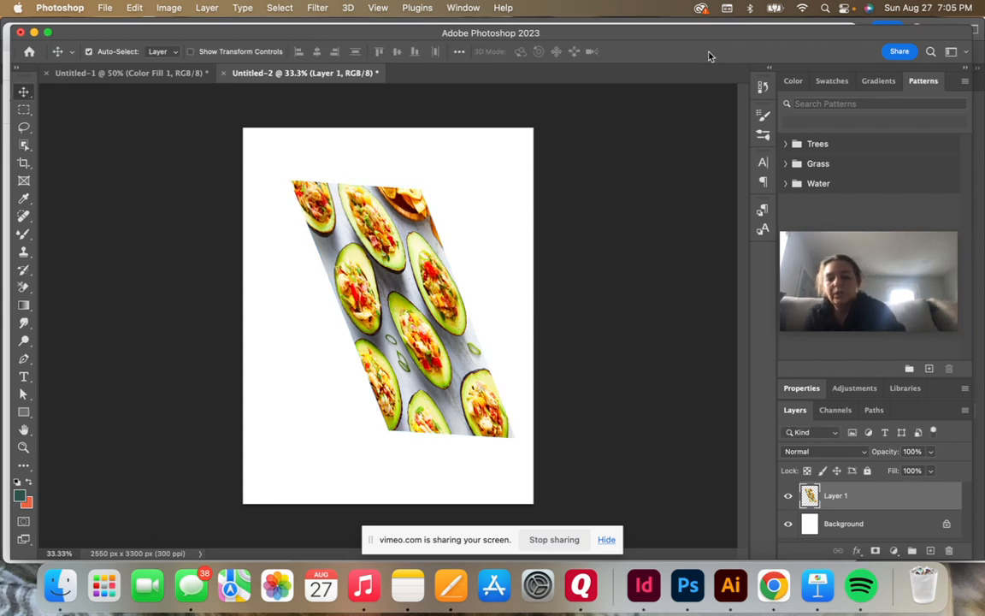
pyautogui.press('super+z')
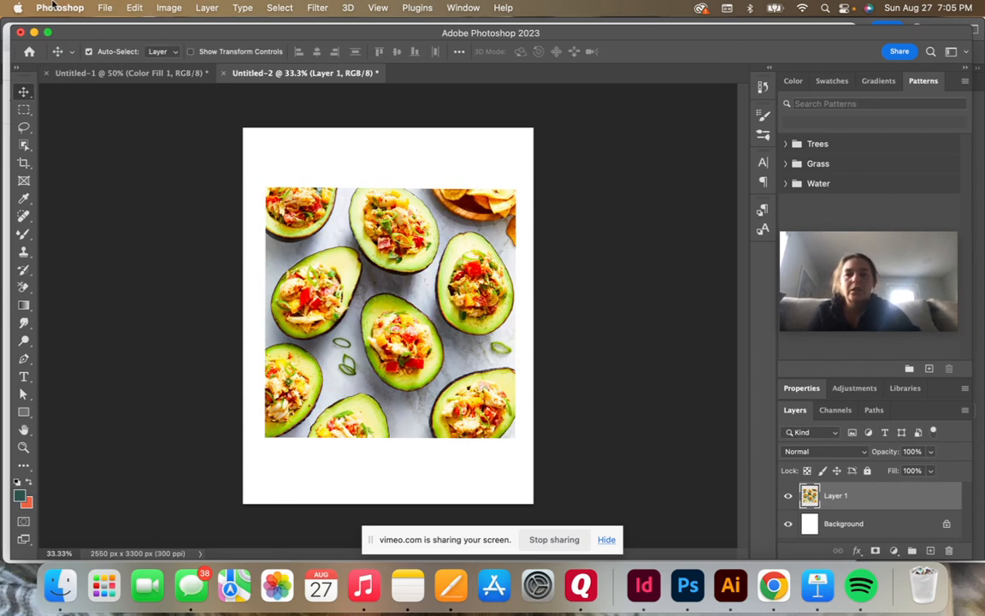
# Step: Distort the avocado photo into a tall irregular quadrilateral, with its upper-right corner reaching the page's top edge
pyautogui.click(104, 8)
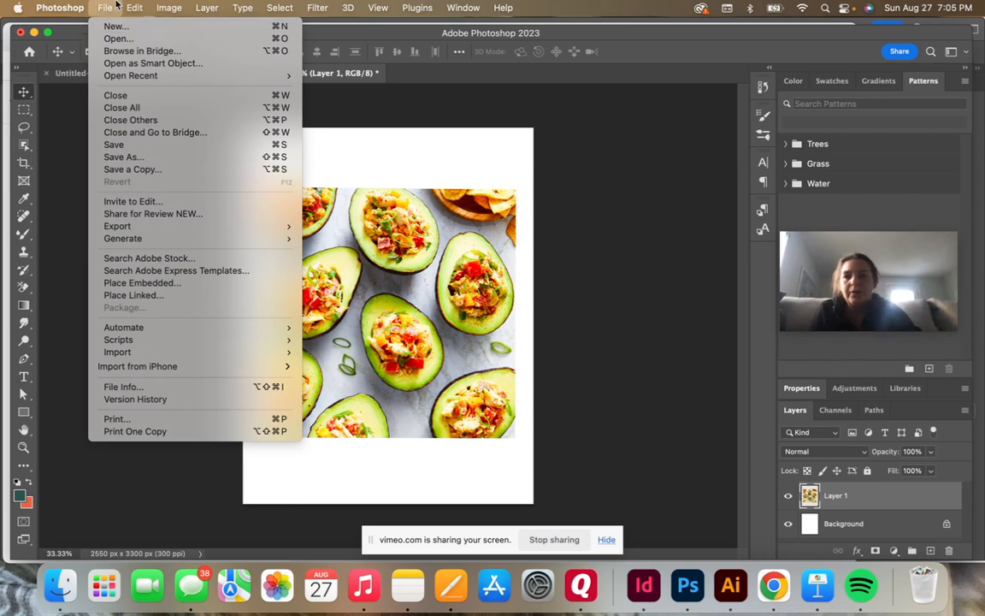
pyautogui.moveTo(129, 7)
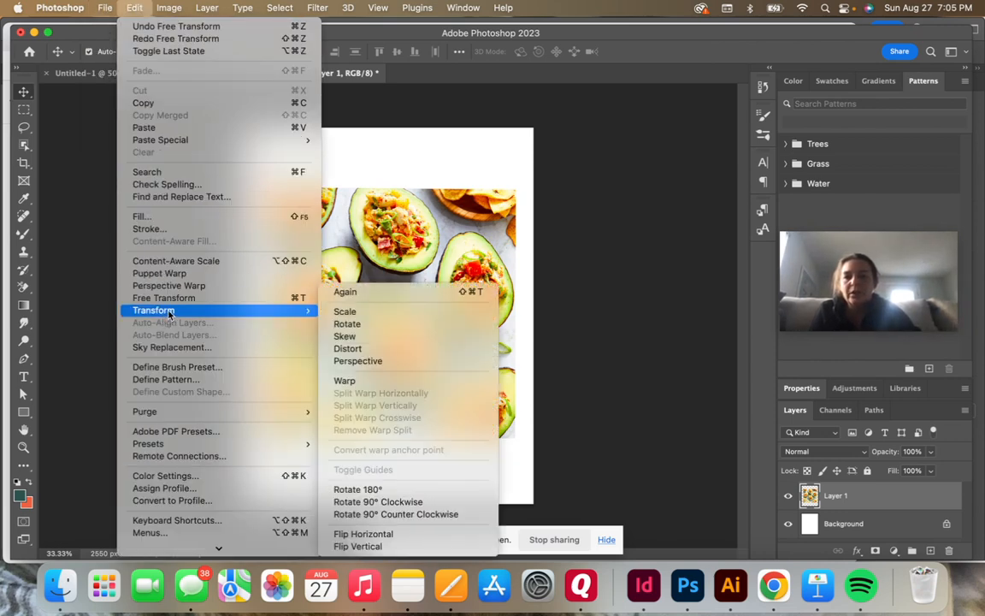
pyautogui.click(362, 348)
pyautogui.moveTo(515, 189); pyautogui.dragTo(336, 334)
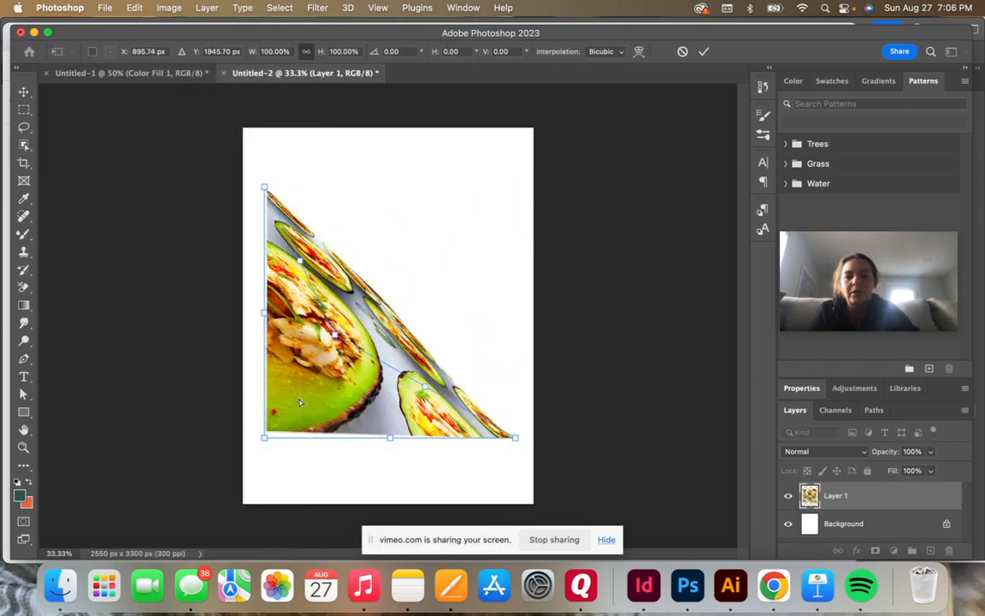
pyautogui.moveTo(265, 437); pyautogui.dragTo(425, 279)
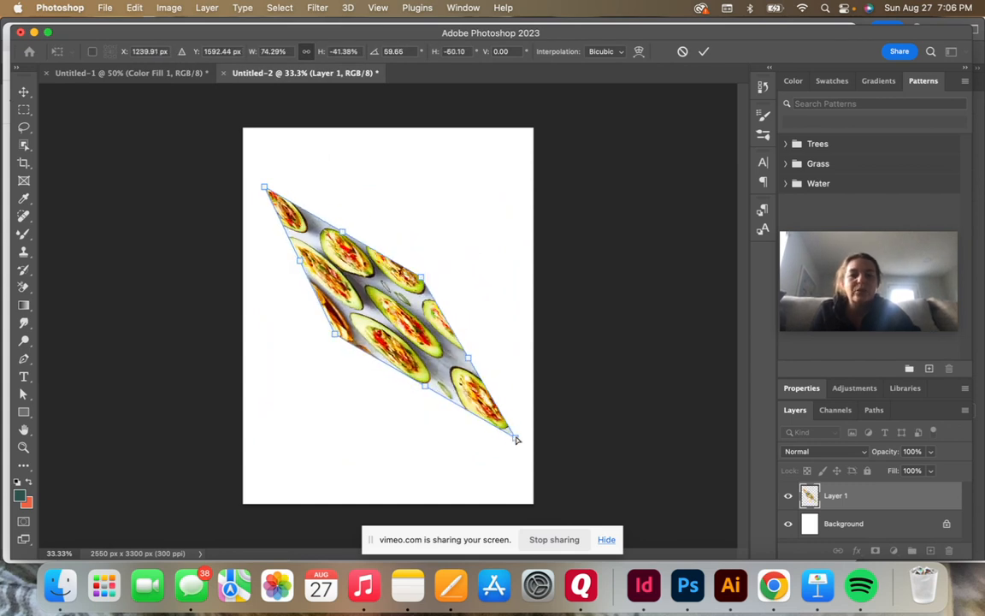
pyautogui.moveTo(506, 428); pyautogui.dragTo(352, 442)
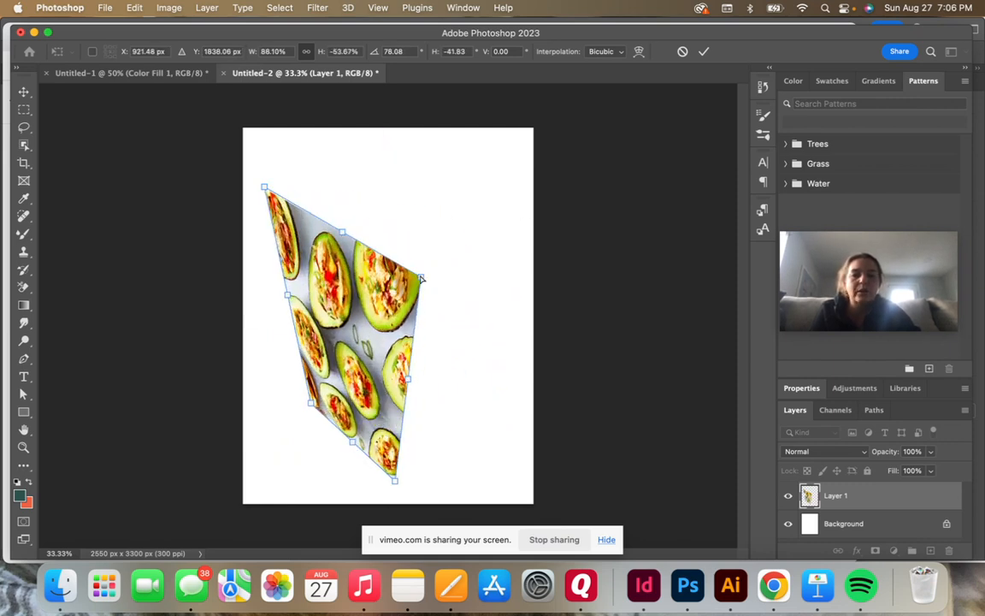
pyautogui.moveTo(421, 279); pyautogui.dragTo(443, 130)
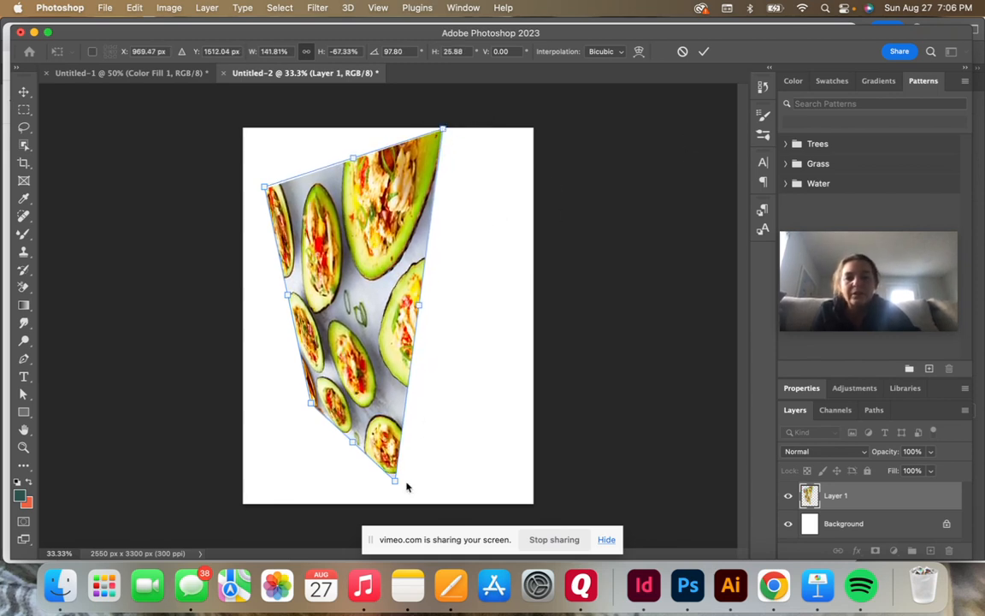
pyautogui.moveTo(394, 484); pyautogui.dragTo(423, 476)
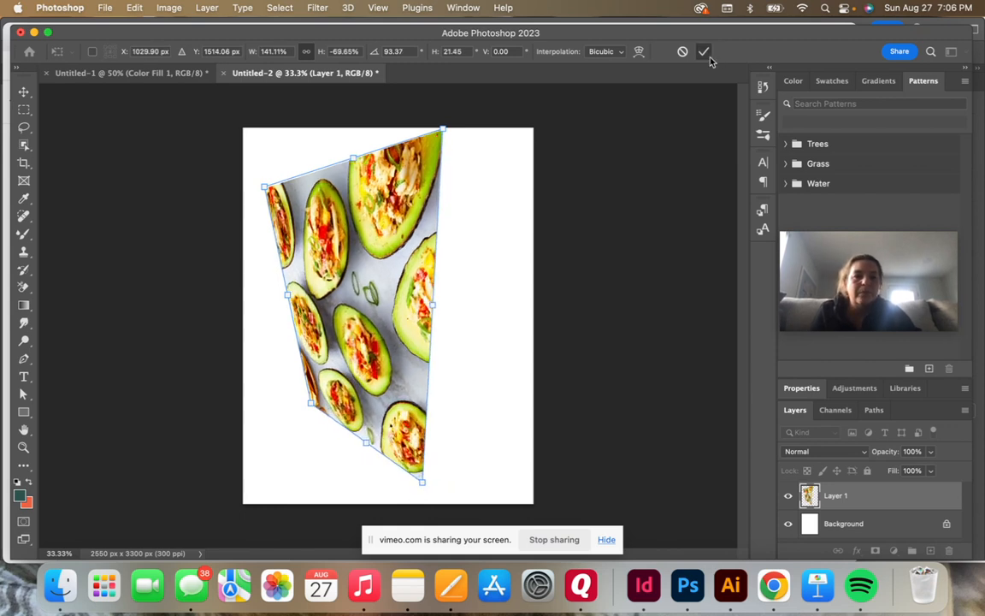
pyautogui.press('Return')
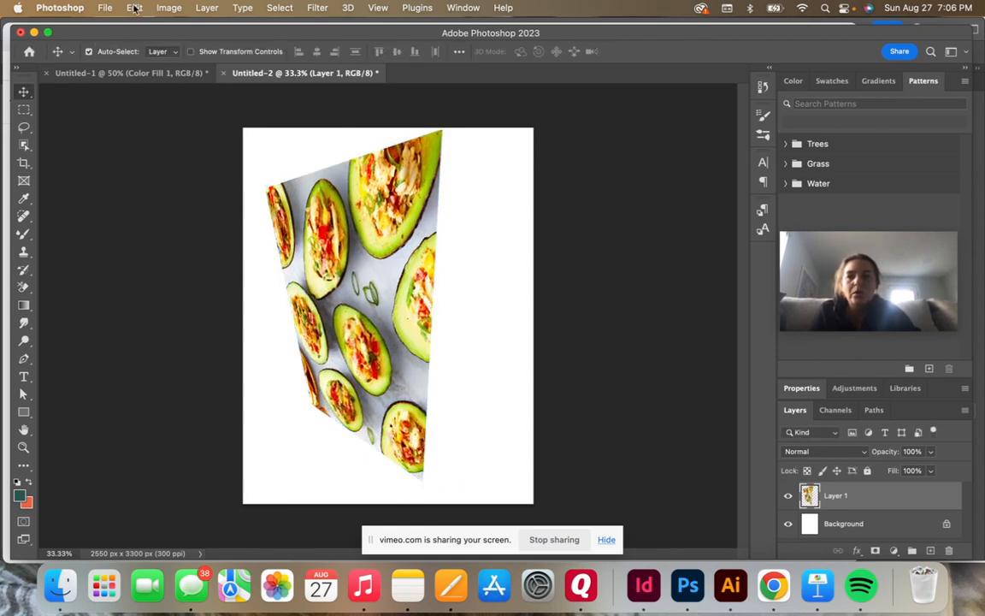
# Step: Apply a Perspective transform to the avocado photo, tilting it about -16.84° with a horizontal skew of about -36.93° into a pointed kite shape
pyautogui.click(134, 8)
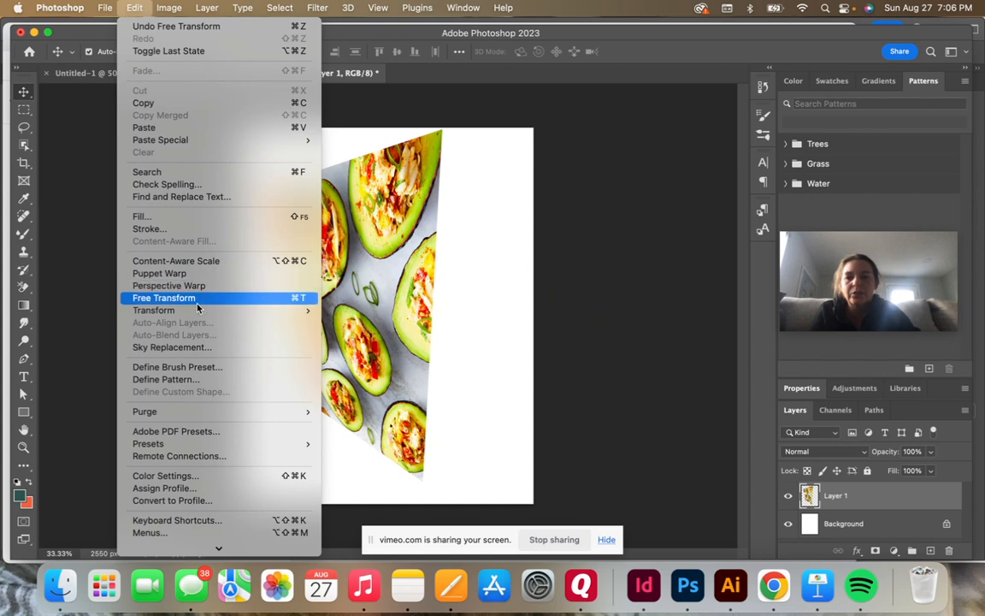
pyautogui.moveTo(197, 317)
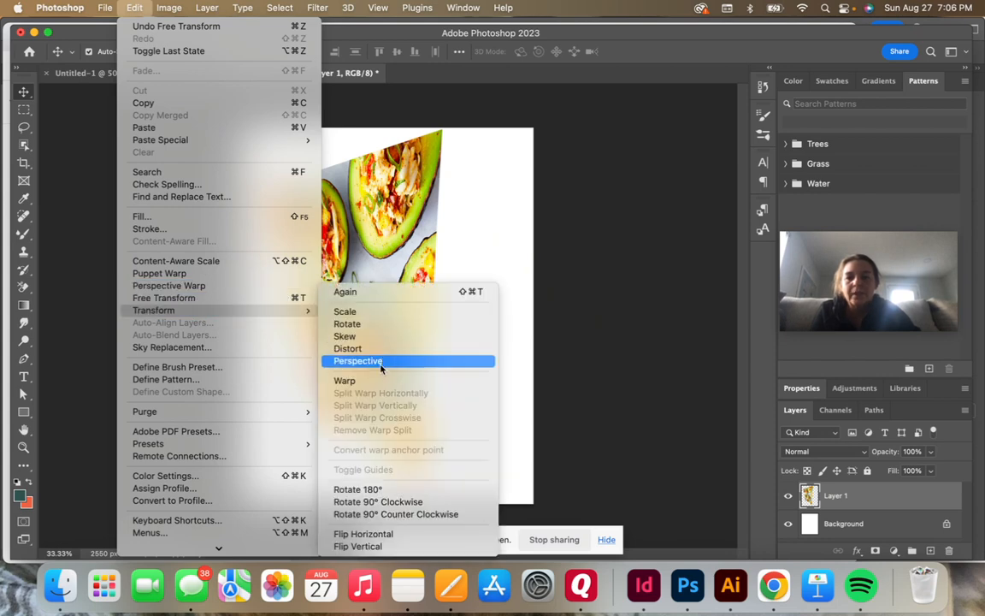
pyautogui.click(357, 360)
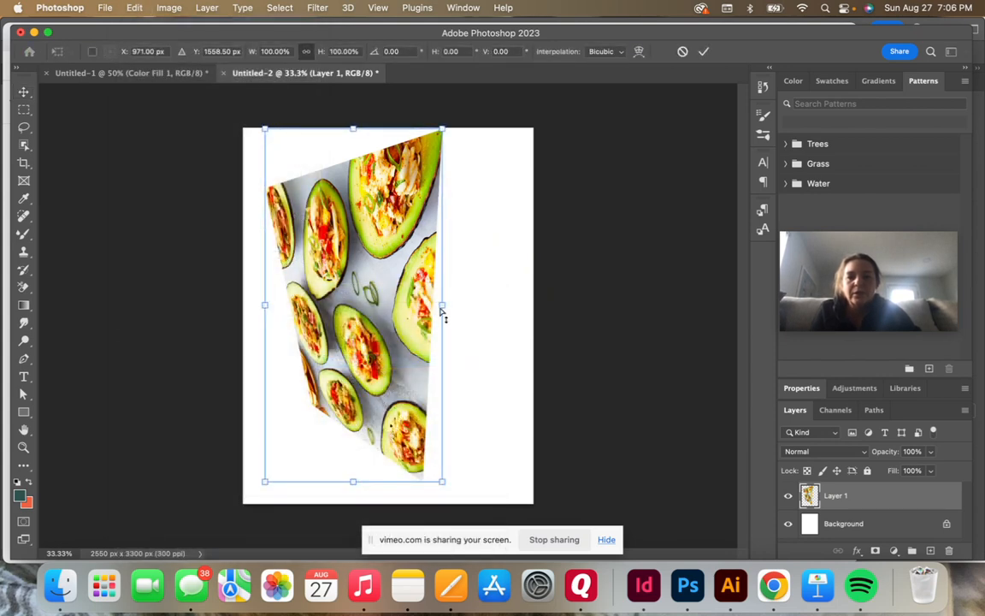
pyautogui.moveTo(443, 311); pyautogui.dragTo(414, 360)
pyautogui.moveTo(283, 303); pyautogui.dragTo(279, 385)
pyautogui.moveTo(353, 205); pyautogui.dragTo(472, 198)
pyautogui.moveTo(396, 206); pyautogui.dragTo(442, 290)
pyautogui.moveTo(430, 357); pyautogui.dragTo(386, 303)
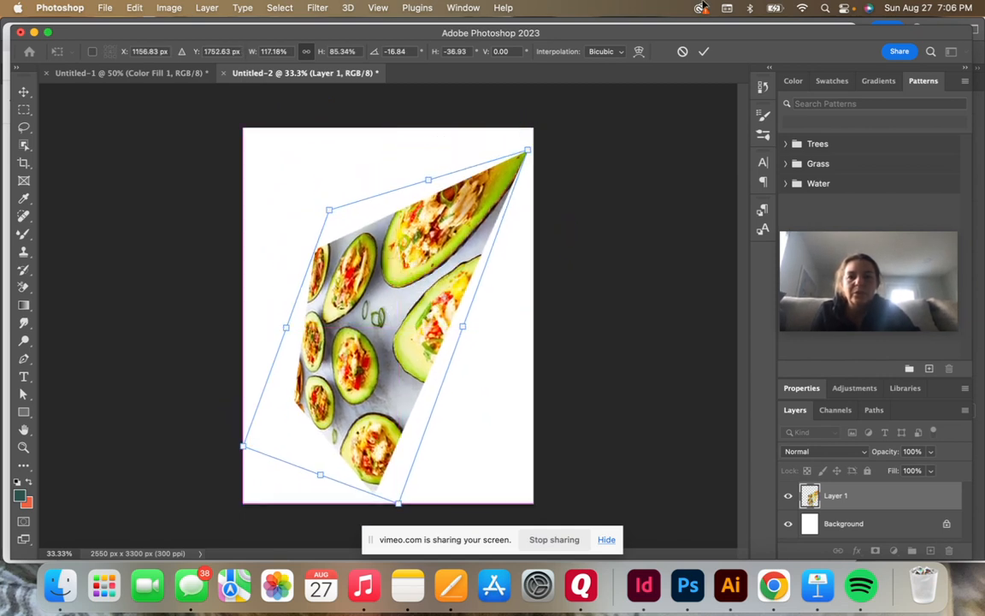
pyautogui.click(703, 52)
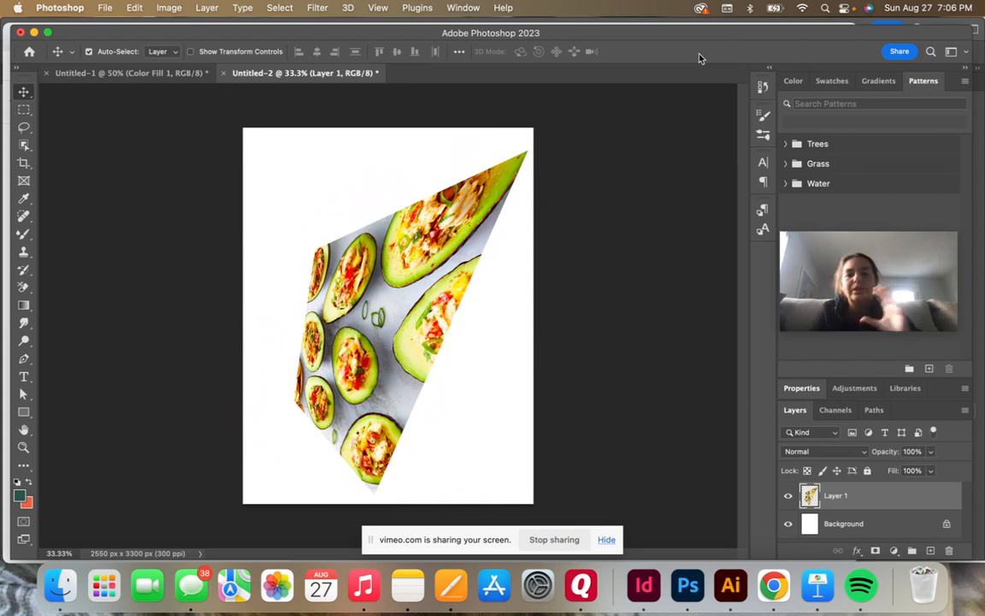
# Step: Flip the avocado photo horizontally and vertically
pyautogui.click(134, 8)
pyautogui.scroll(-2, 191, 391)
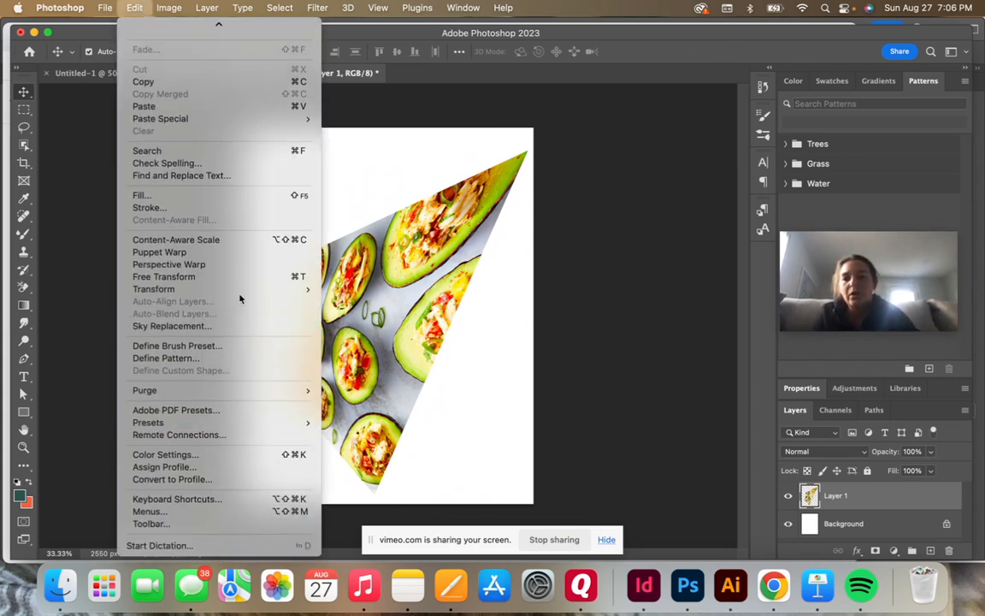
pyautogui.moveTo(243, 293)
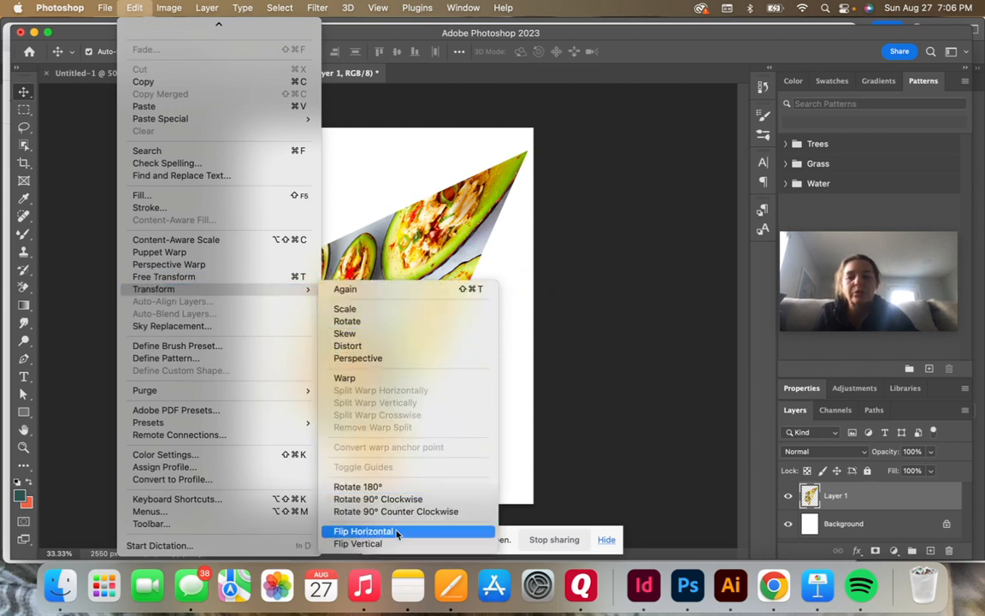
pyautogui.click(363, 531)
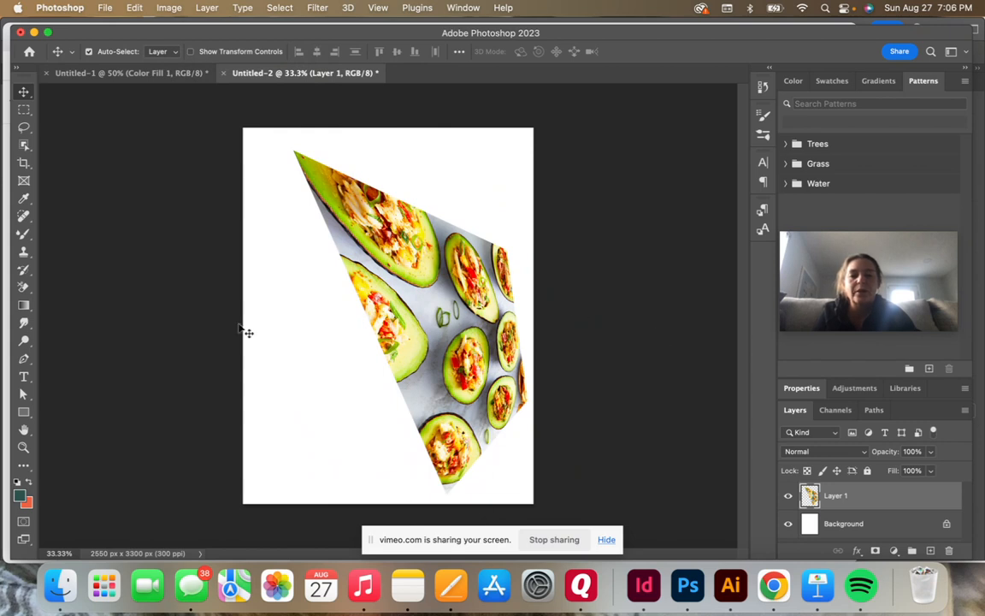
pyautogui.click(134, 8)
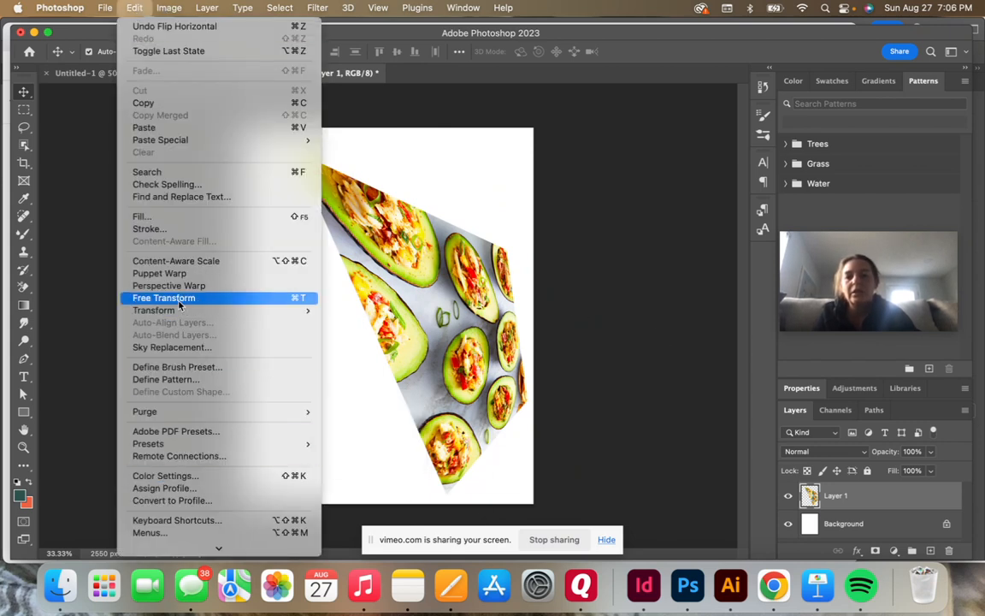
pyautogui.moveTo(179, 310)
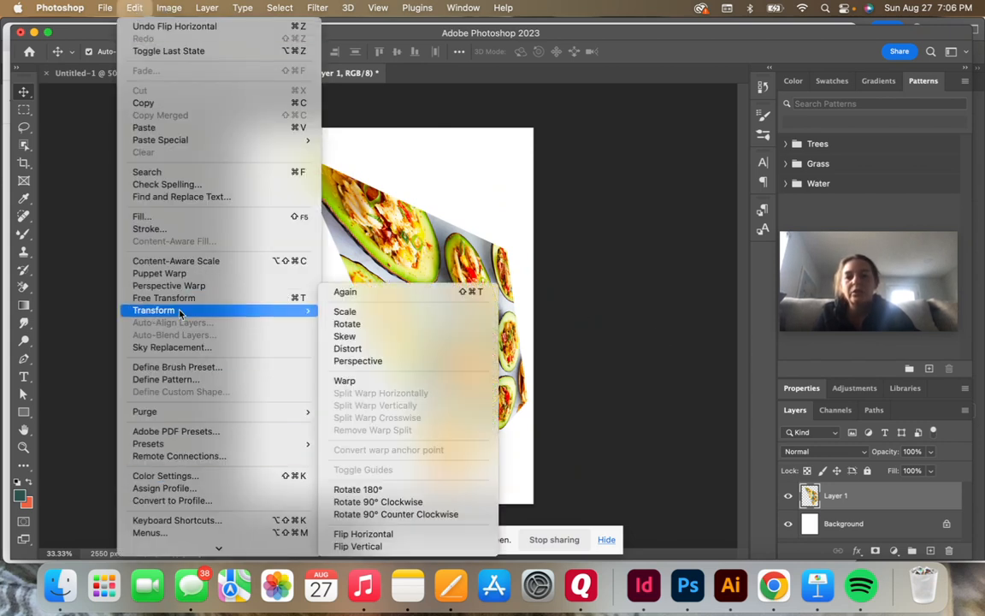
pyautogui.click(366, 545)
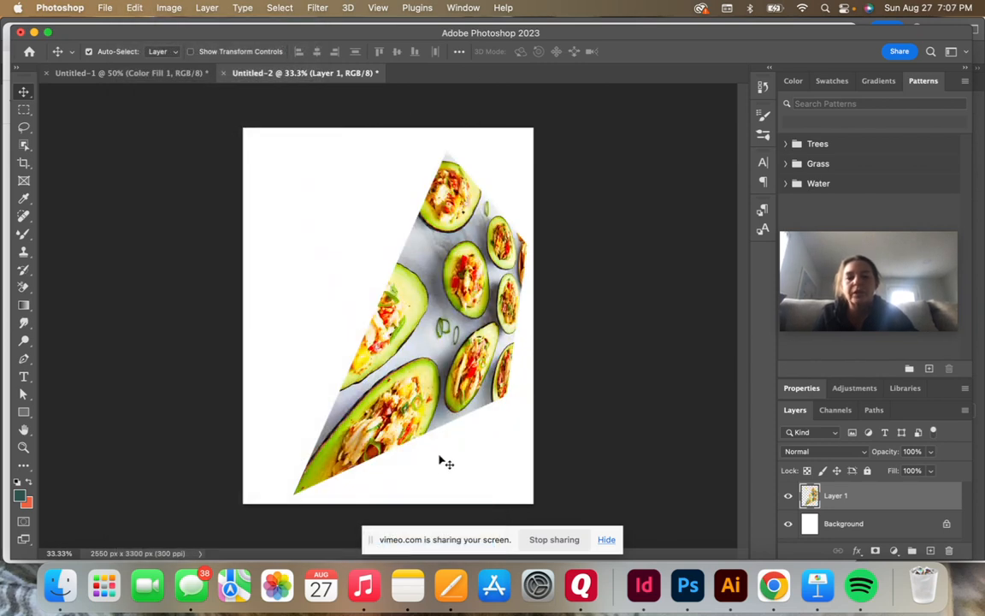
# Step: Reposition the flipped avocado photo toward the middle of the page, keeping its pointed lower corner just inside the page's left edge
pyautogui.moveTo(416, 336); pyautogui.dragTo(378, 336)
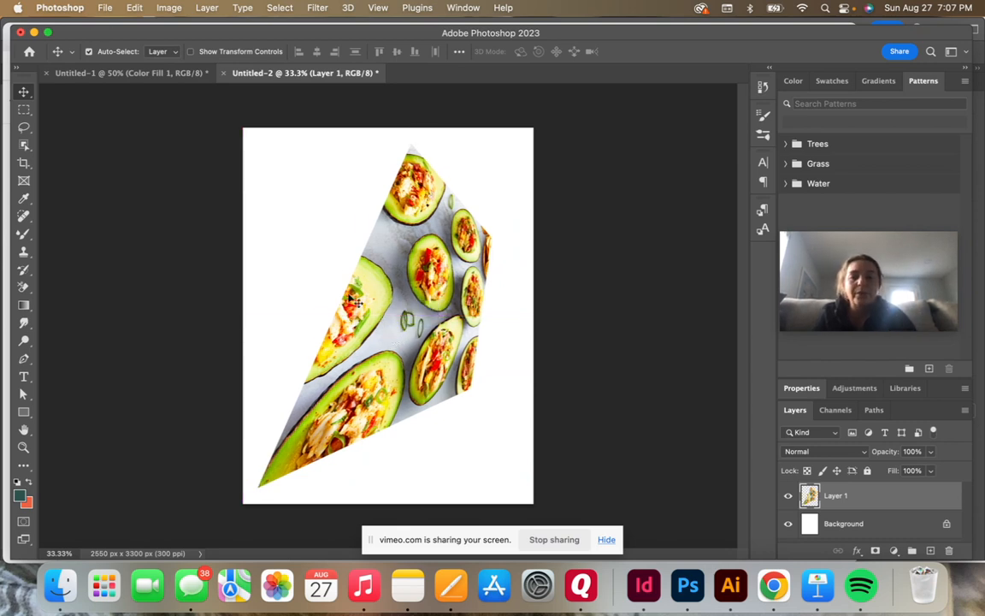
pyautogui.moveTo(435, 280); pyautogui.dragTo(423, 296)
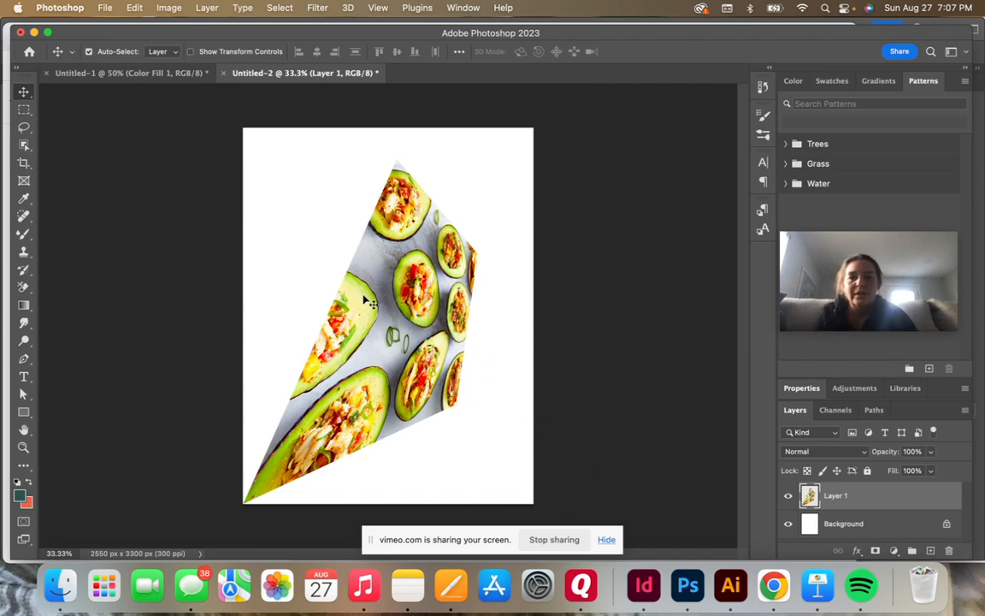
pyautogui.moveTo(404, 276); pyautogui.dragTo(411, 254)
pyautogui.click(137, 8)
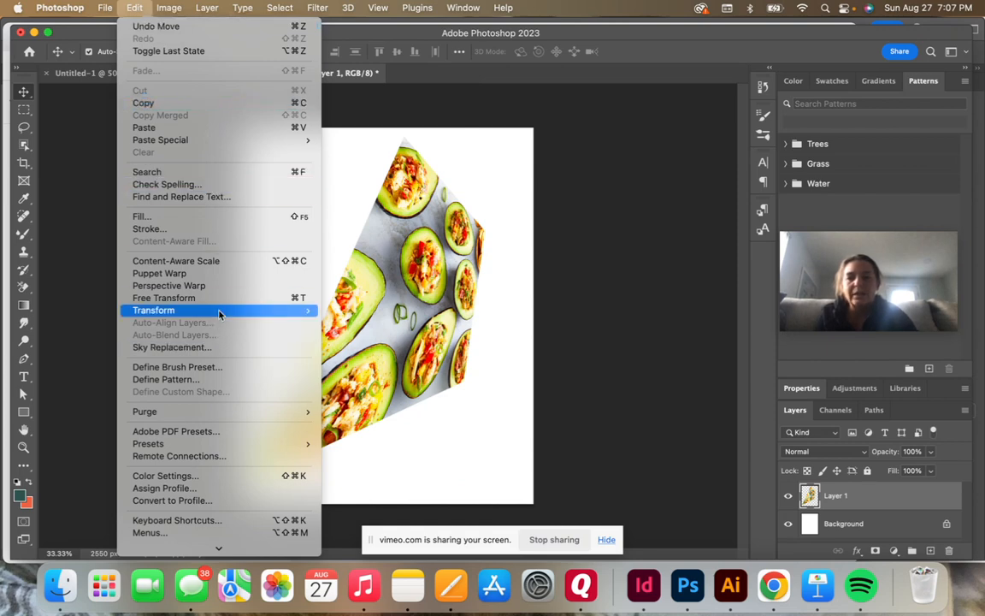
pyautogui.click(469, 208)
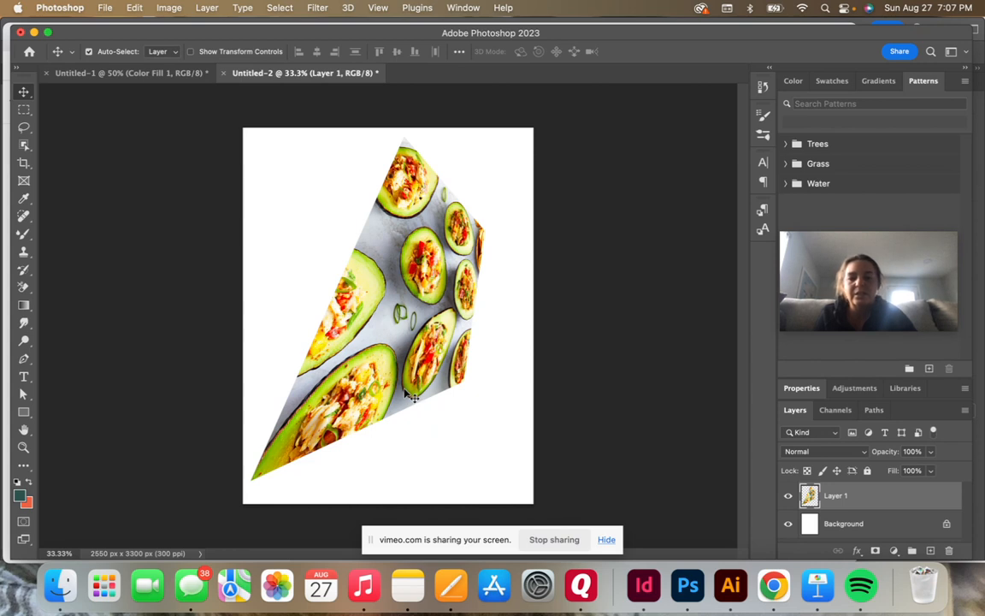
pyautogui.moveTo(405, 379); pyautogui.dragTo(405, 387)
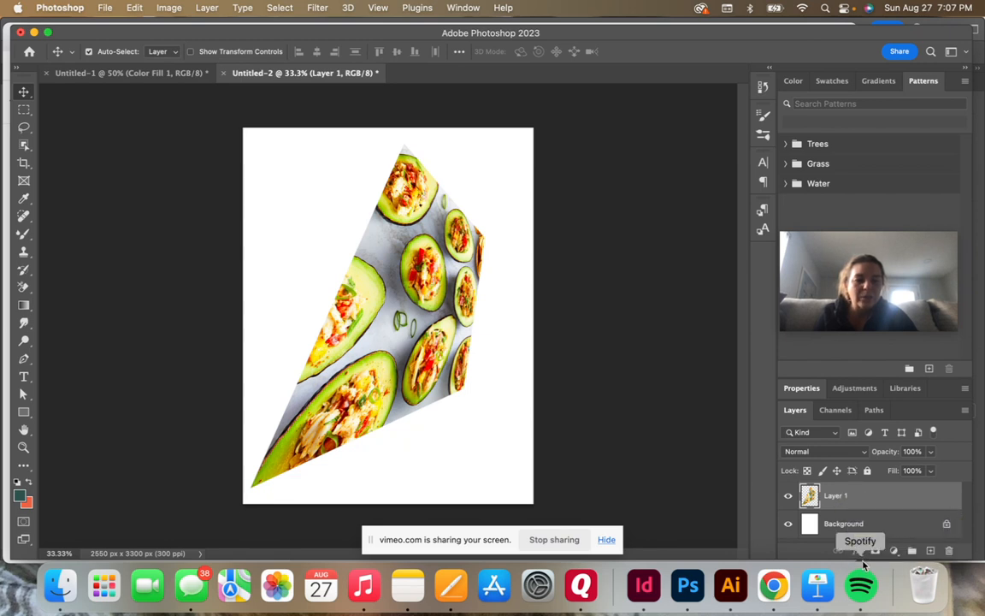
# Step: Add a Drop Shadow effect to Layer 1 and set the shadow's opacity to 66%
pyautogui.click(858, 552)
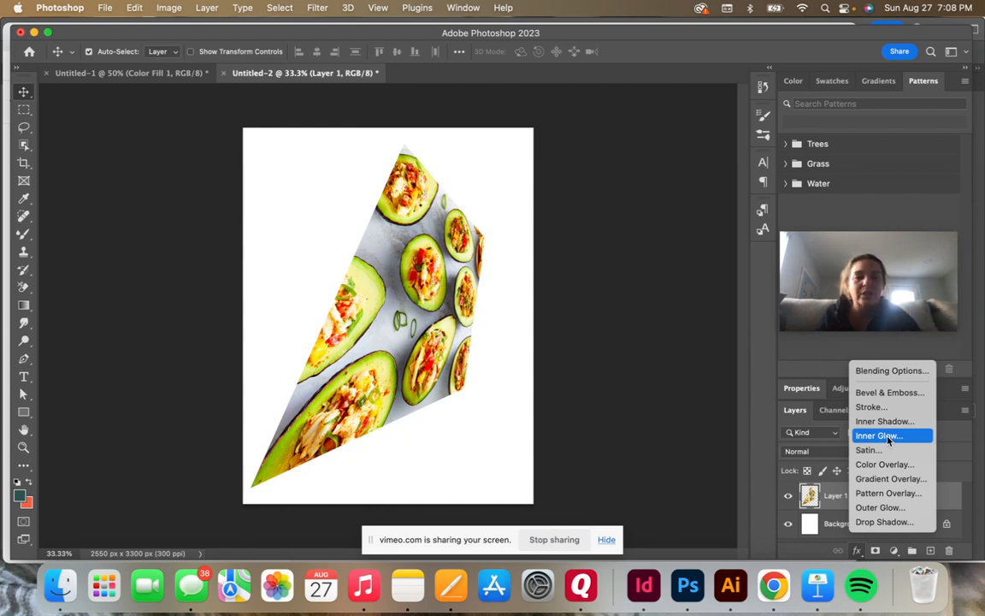
pyautogui.click(907, 523)
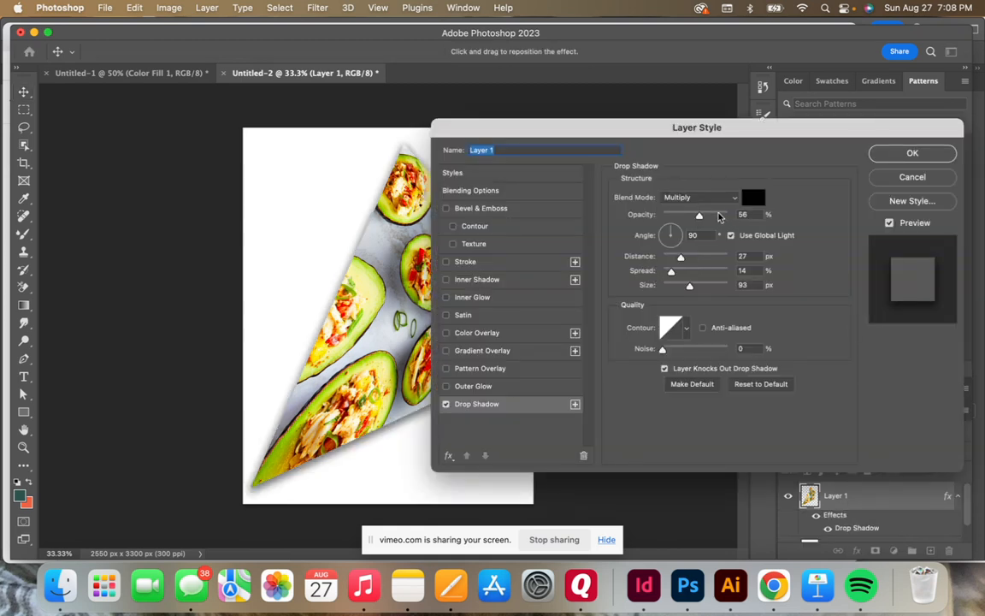
pyautogui.moveTo(702, 219); pyautogui.dragTo(709, 219)
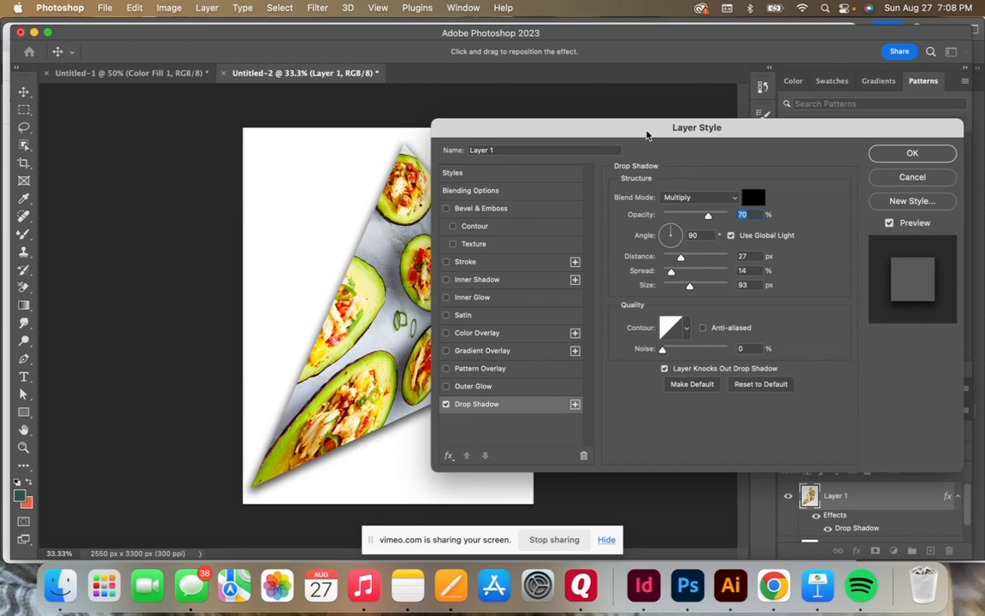
pyautogui.moveTo(647, 134); pyautogui.dragTo(661, 44)
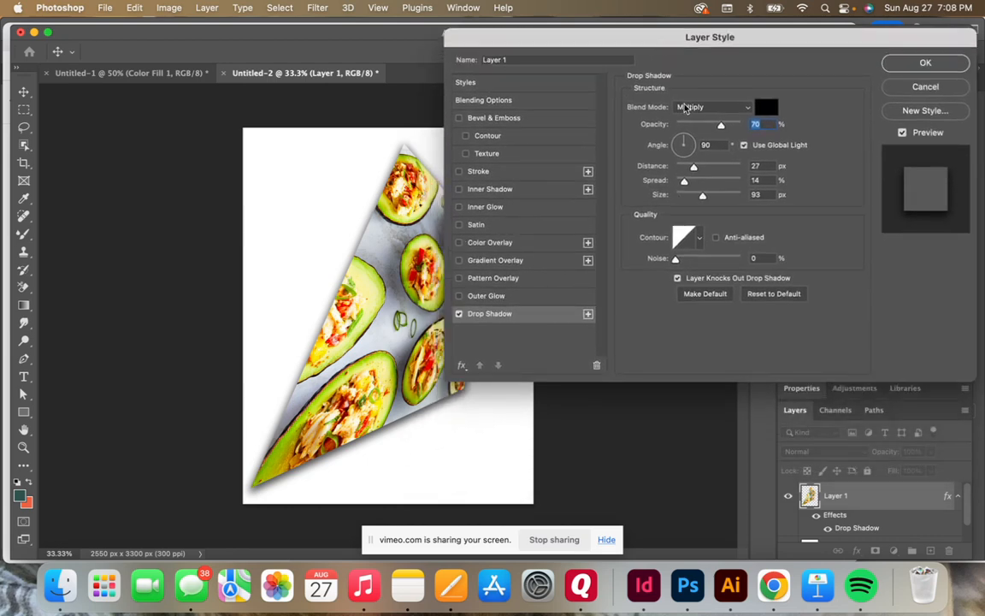
pyautogui.moveTo(721, 126)
pyautogui.mouseDown()
pyautogui.moveTo(702, 128)
pyautogui.moveTo(714, 126)
pyautogui.mouseUp()
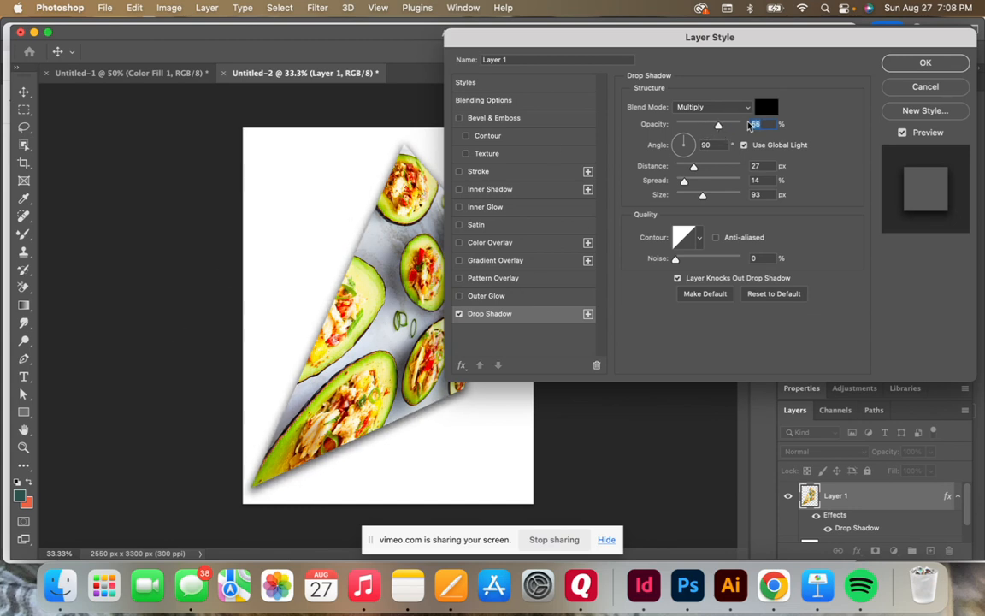
# Step: Set the drop shadow's distance to 61 px, spread to 47% and size to 144 px, and compare the photo with the preview off and on
pyautogui.moveTo(694, 167); pyautogui.dragTo(716, 195)
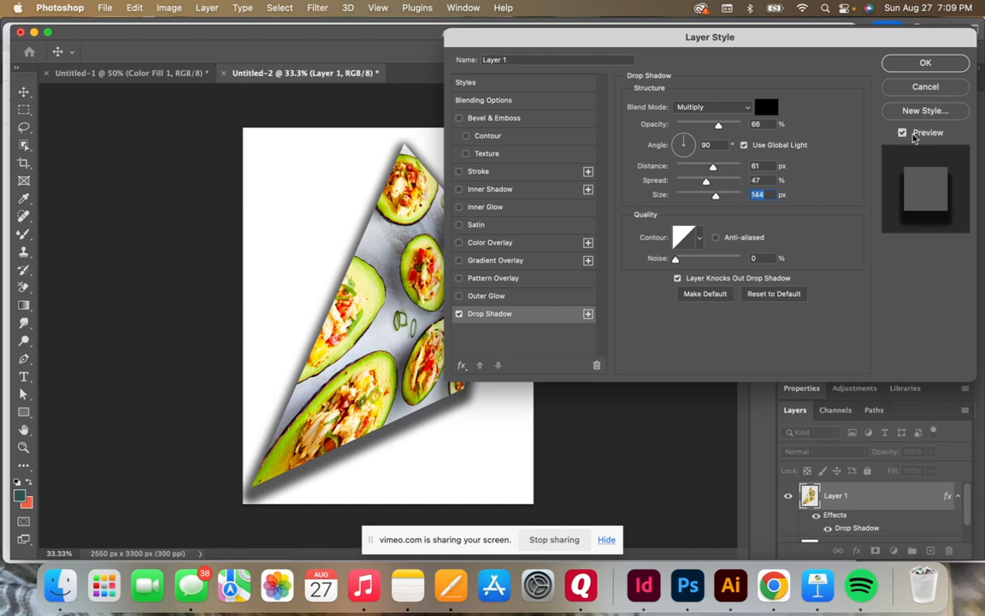
pyautogui.click(910, 137)
pyautogui.click(907, 137)
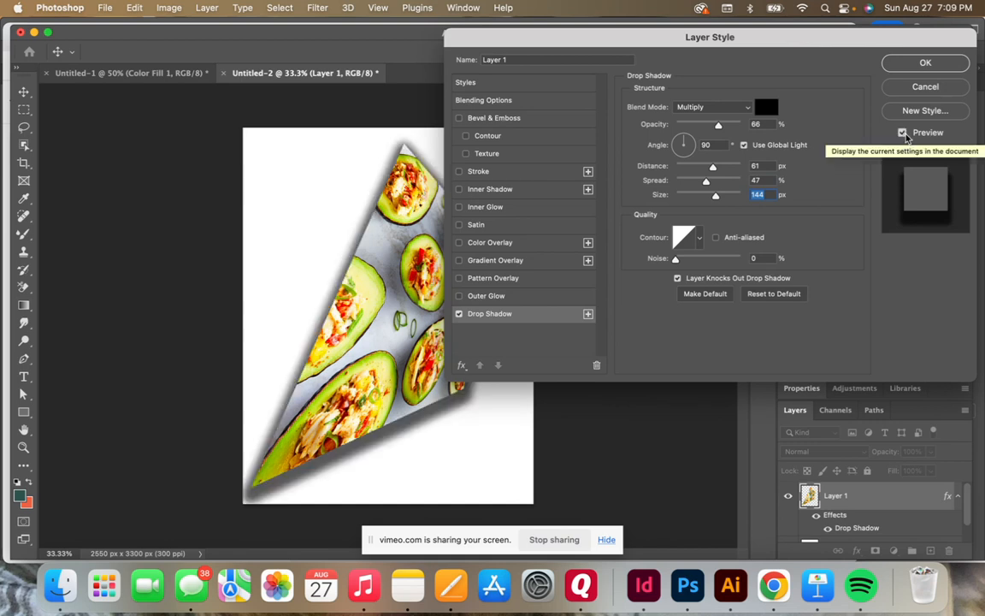
# Step: Reduce the drop shadow's spread to 20% and size to 120 px, set its noise to 19%, and apply the layer style
pyautogui.moveTo(705, 182); pyautogui.dragTo(689, 183)
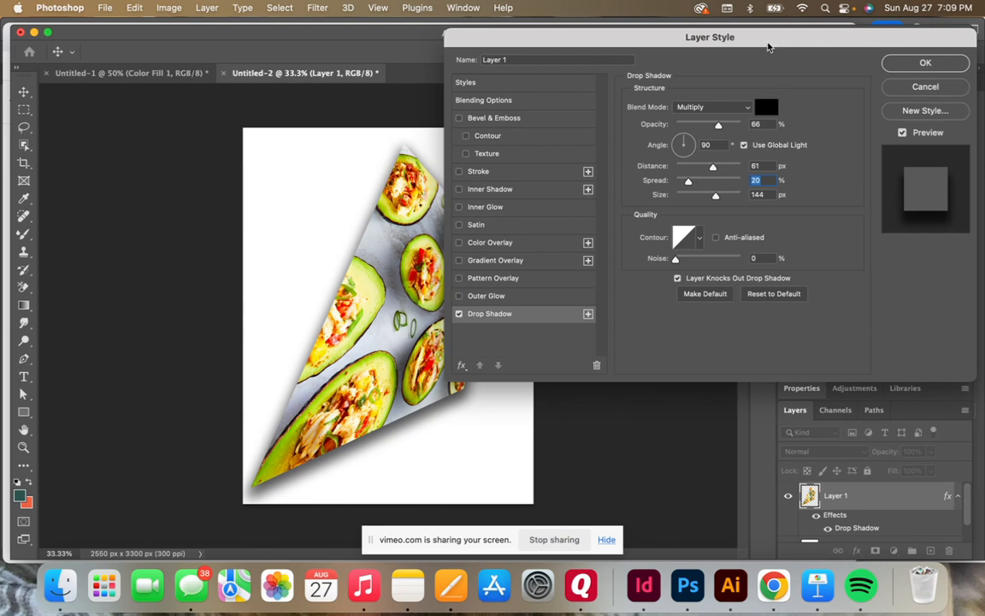
pyautogui.moveTo(768, 48); pyautogui.dragTo(756, 52)
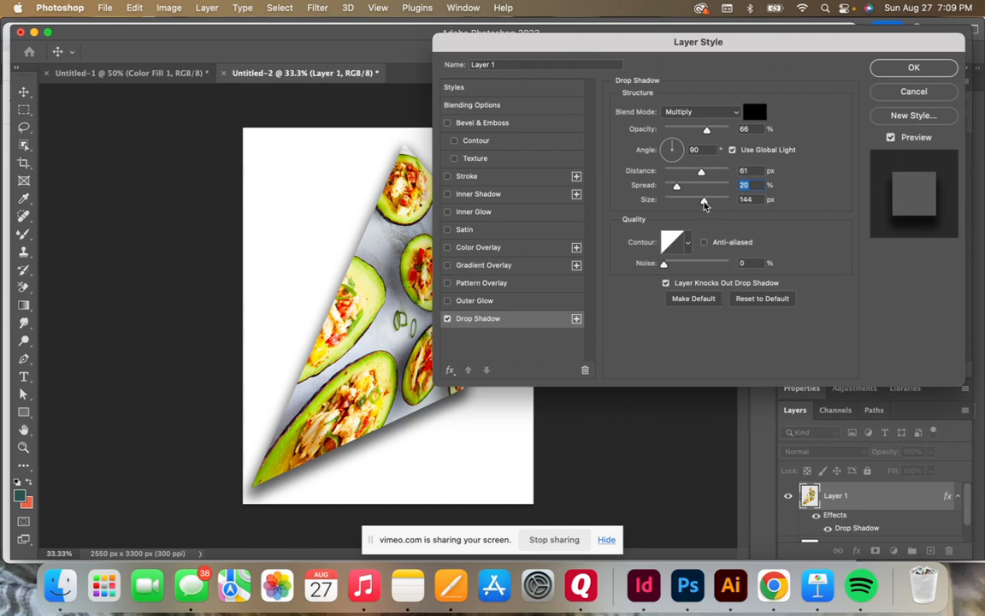
pyautogui.moveTo(703, 202); pyautogui.dragTo(698, 202)
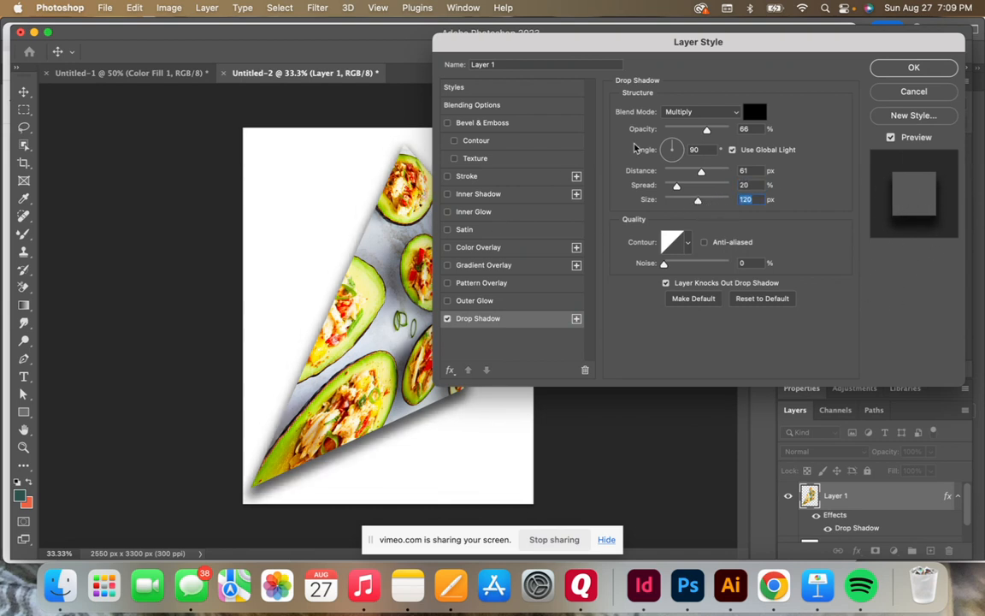
pyautogui.moveTo(663, 263); pyautogui.dragTo(675, 265)
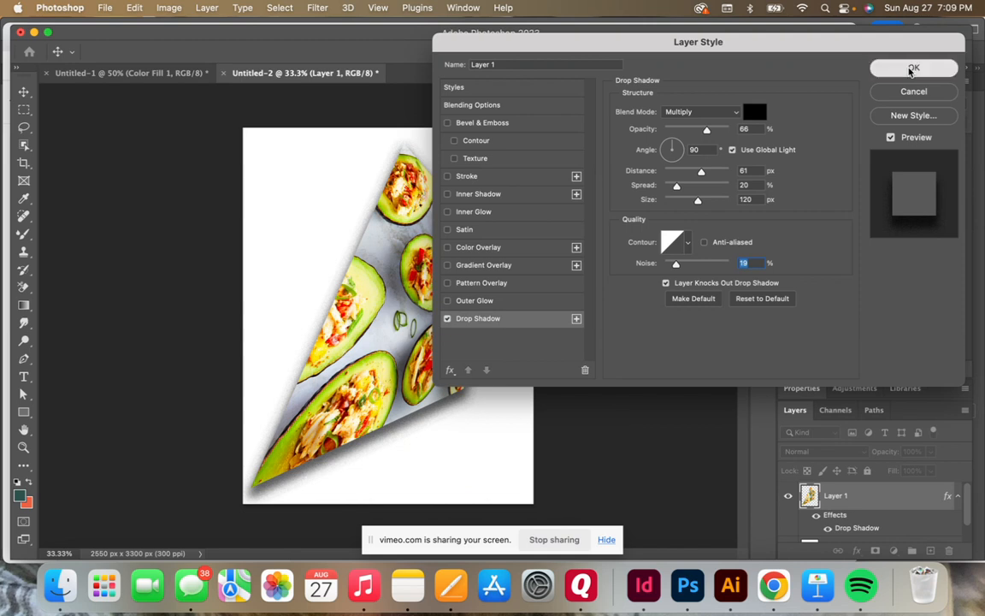
pyautogui.click(912, 70)
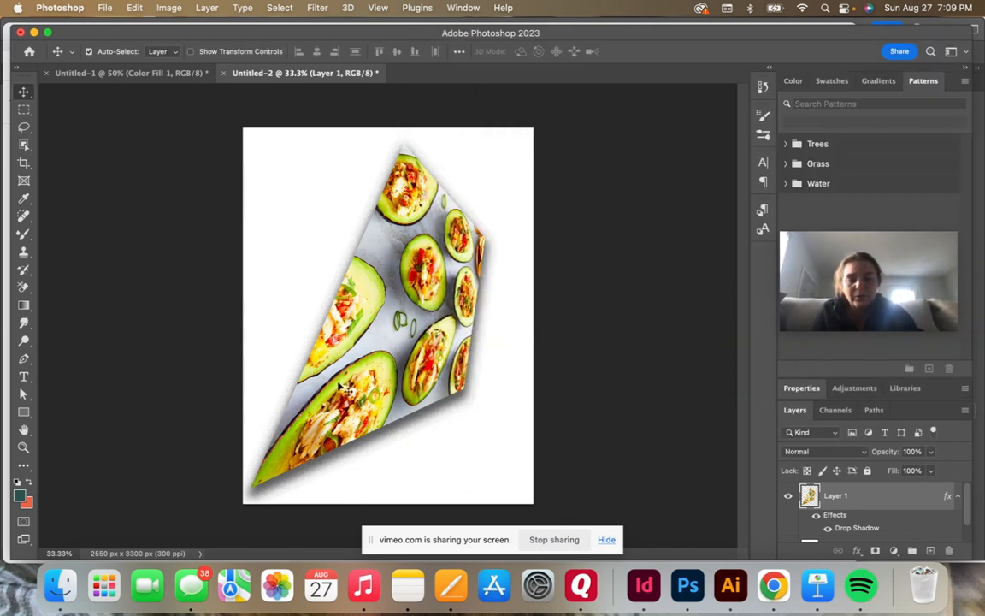